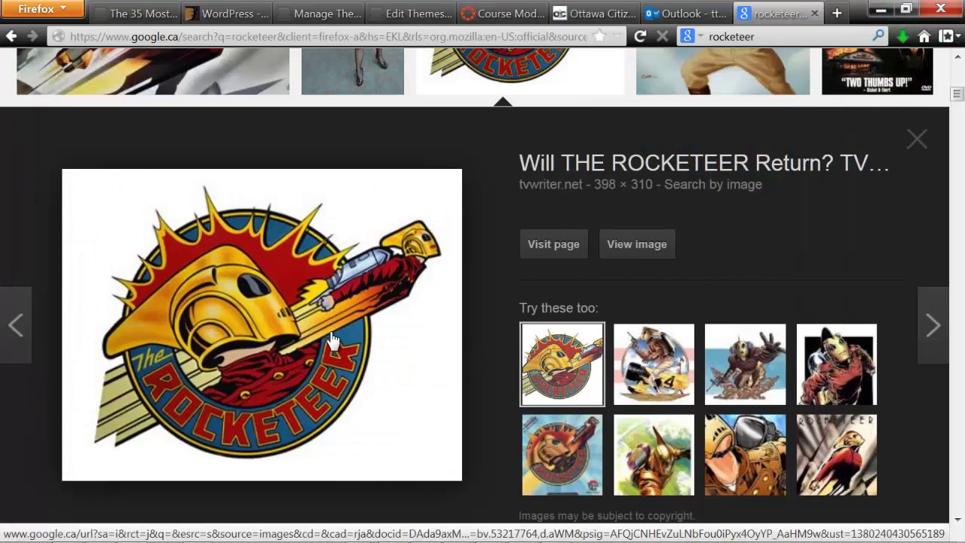
# Switch from the browser to Illustrator and open the rocketeer.jpg image from the desktop.
pyautogui.click(132, 532)
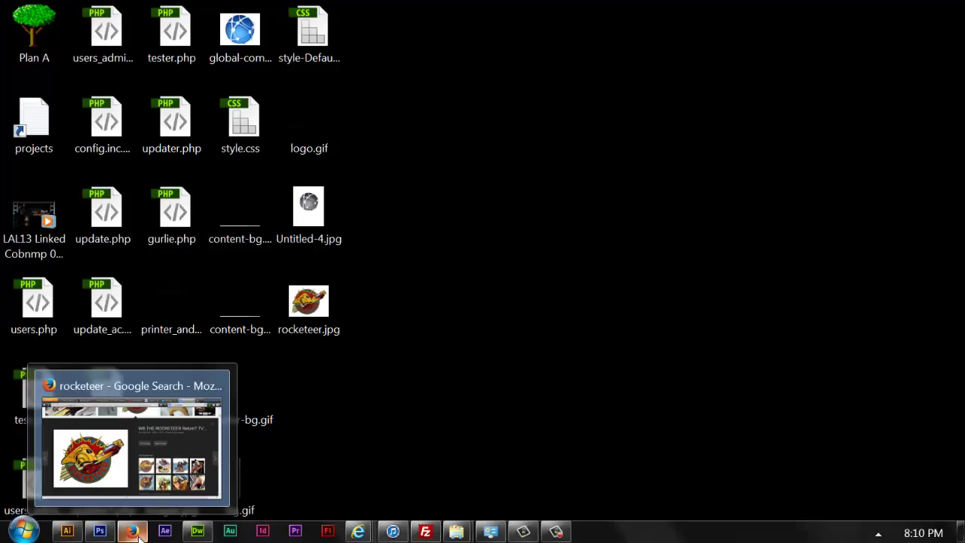
pyautogui.click(65, 531)
pyautogui.click(34, 8)
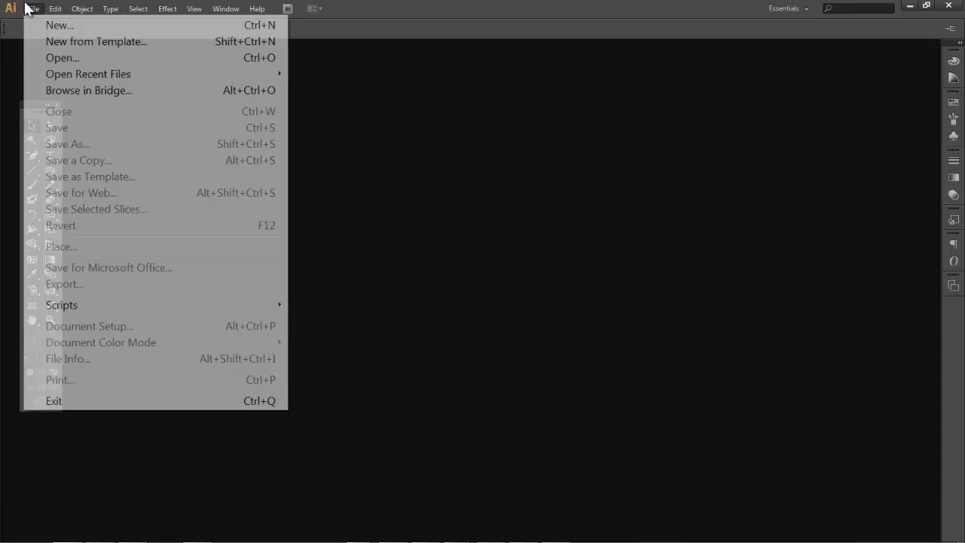
pyautogui.click(55, 59)
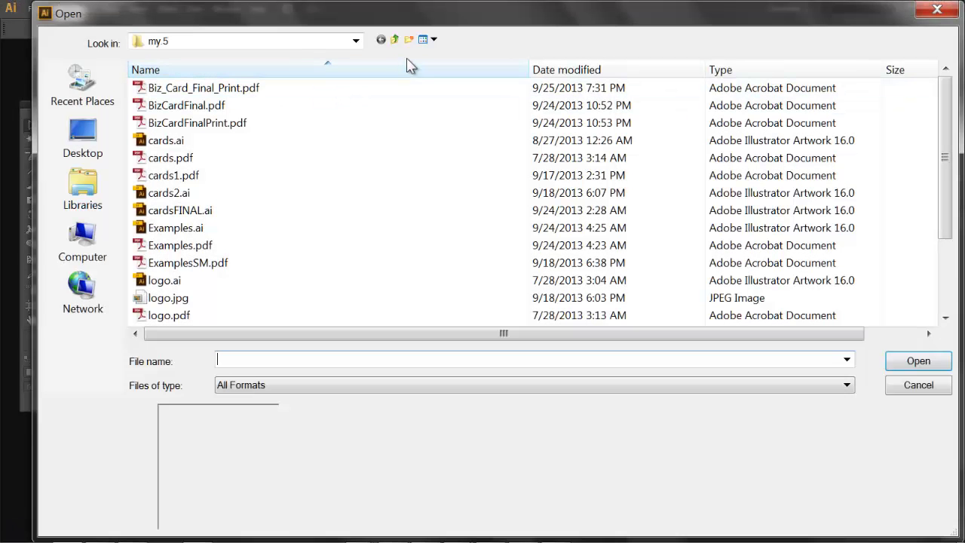
pyautogui.click(394, 40)
pyautogui.click(395, 39)
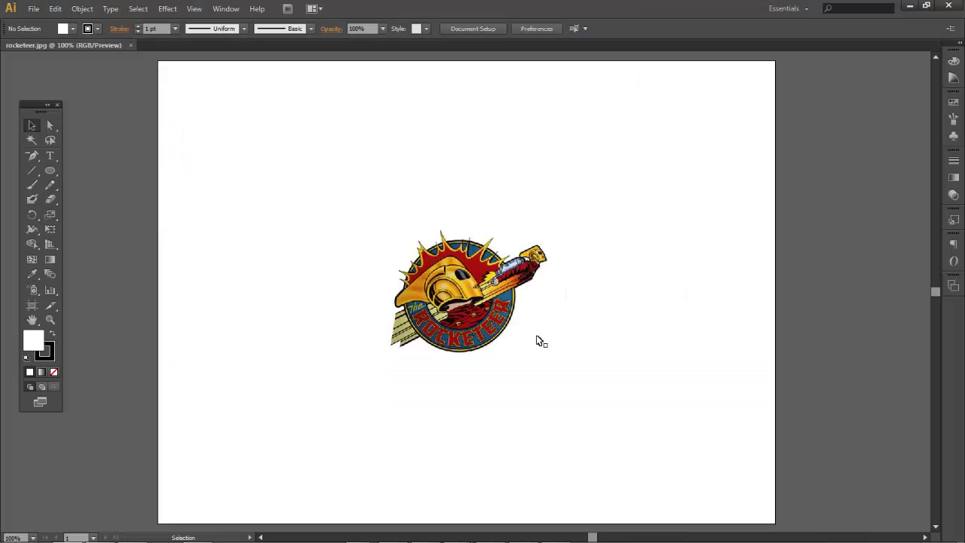
# Select the Rocketeer image on the artboard and enlarge the view to 300%.
pyautogui.click(459, 310)
pyautogui.hotkey('ctrl', '=')
pyautogui.hotkey('ctrl', '=')
pyautogui.hotkey('ctrl', '=')
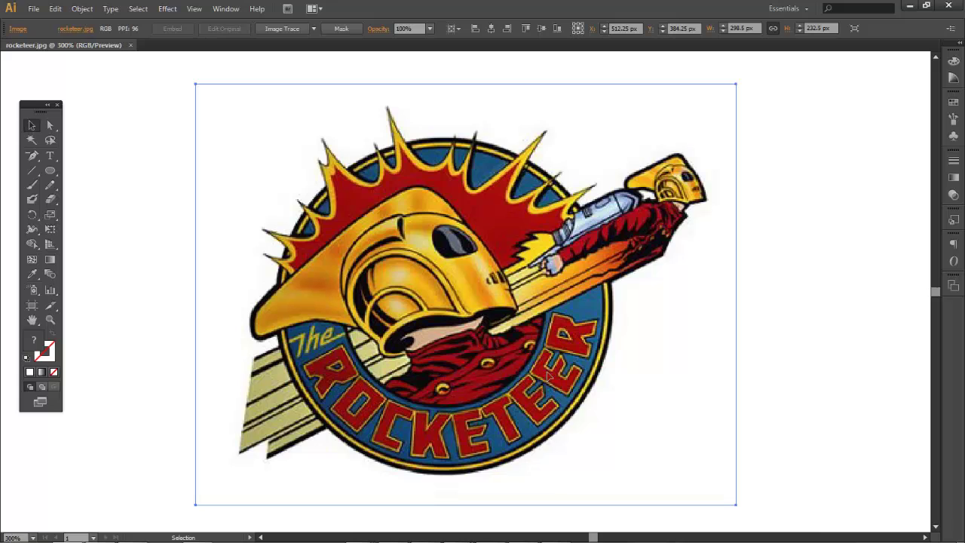
# Try Image Trace with the default preset on the Rocketeer image and undo the trace.
pyautogui.click(281, 29)
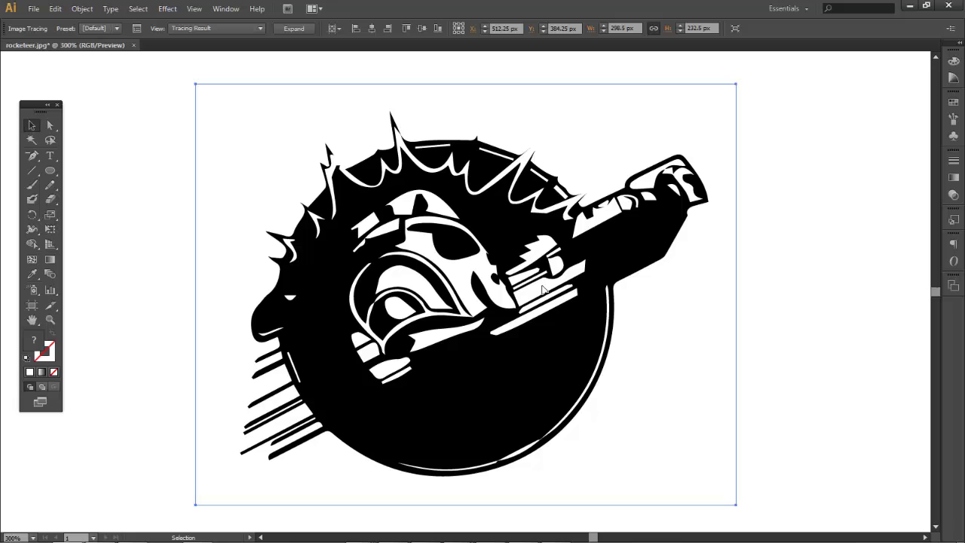
pyautogui.hotkey('ctrl', 'z')
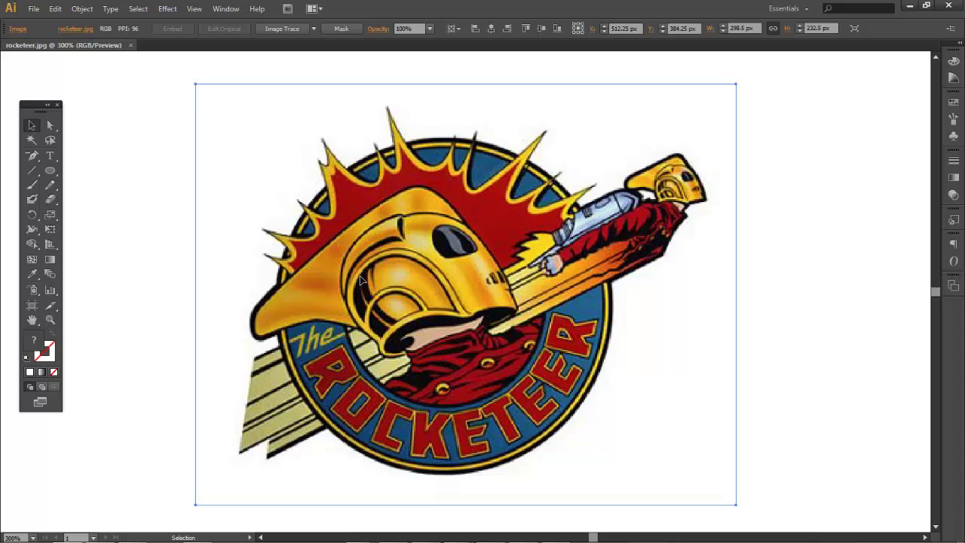
# Show the Image Trace options and place them beside the Rocketeer image.
pyautogui.click(221, 11)
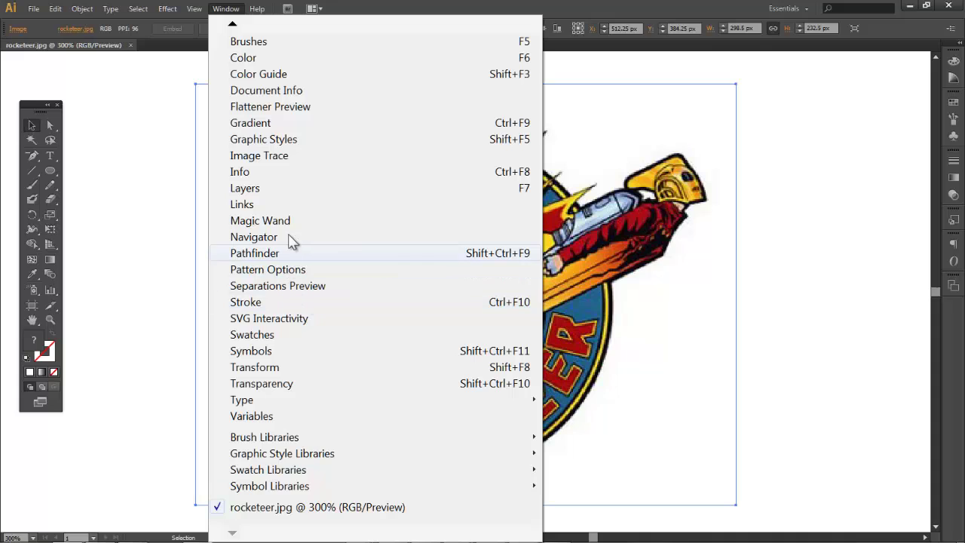
pyautogui.click(258, 155)
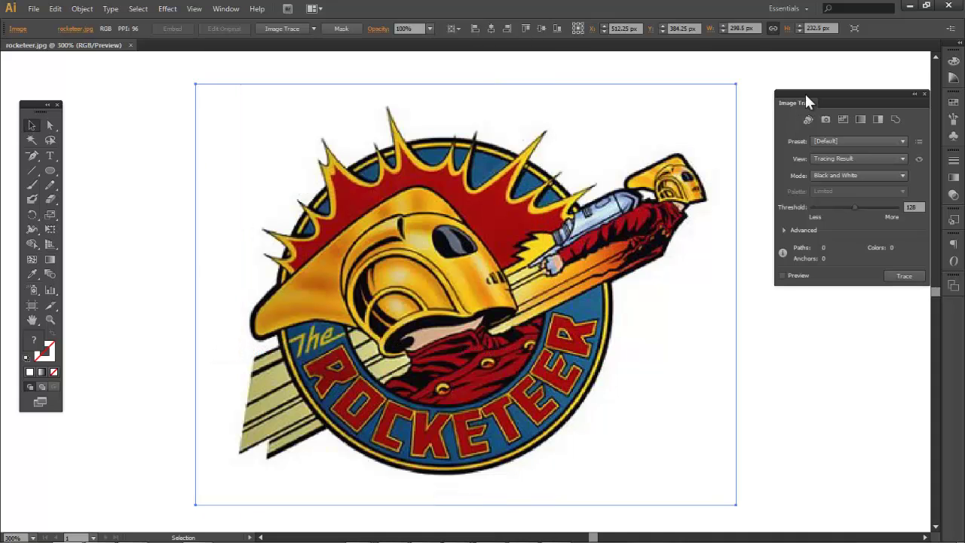
pyautogui.moveTo(807, 100); pyautogui.dragTo(784, 94)
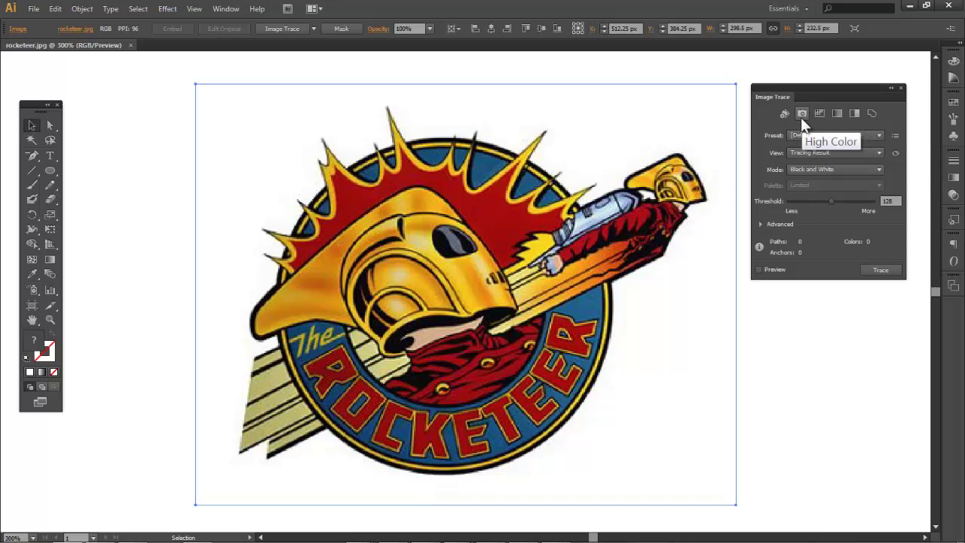
# Try the Black and White, Grayscale, Low Color, High Color and Auto-Color trace presets on the image.
pyautogui.click(856, 112)
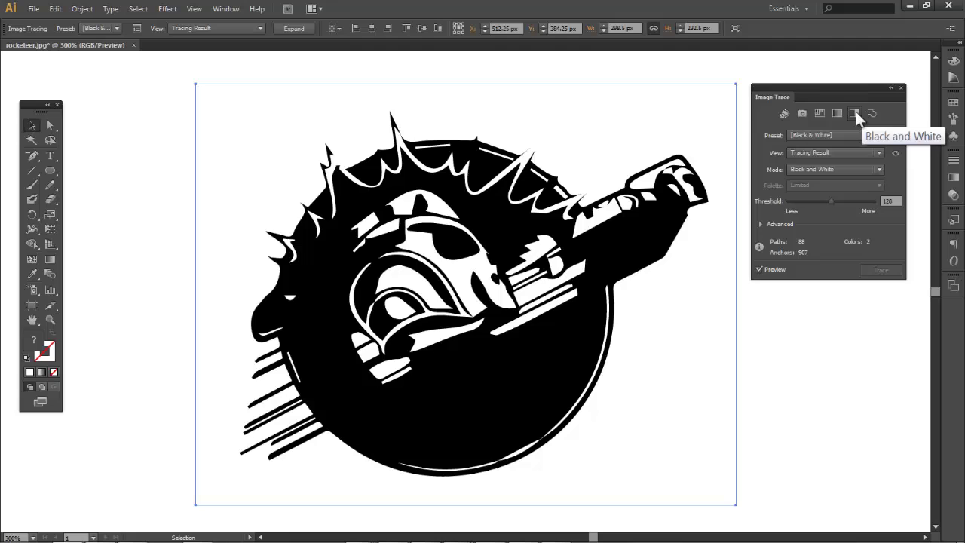
pyautogui.click(838, 113)
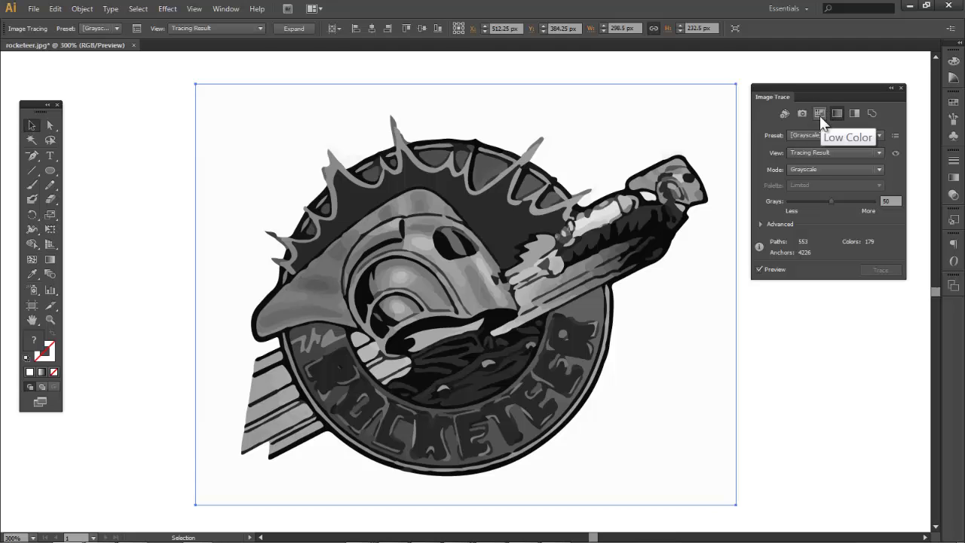
pyautogui.click(820, 114)
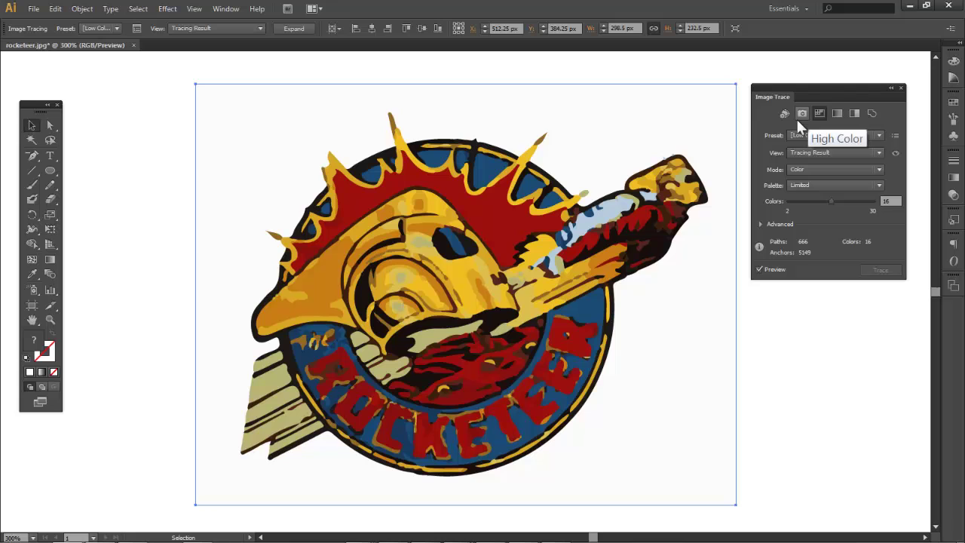
pyautogui.click(800, 116)
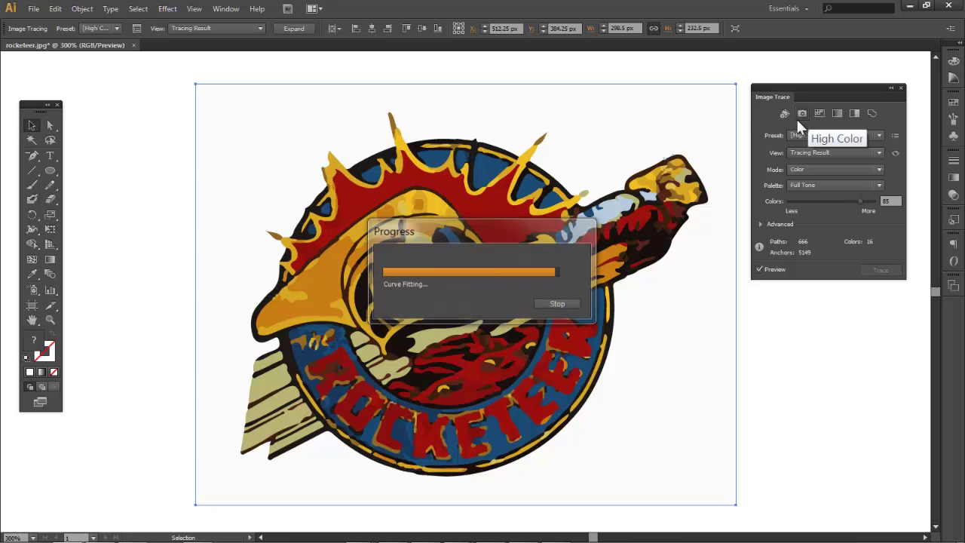
pyautogui.click(782, 119)
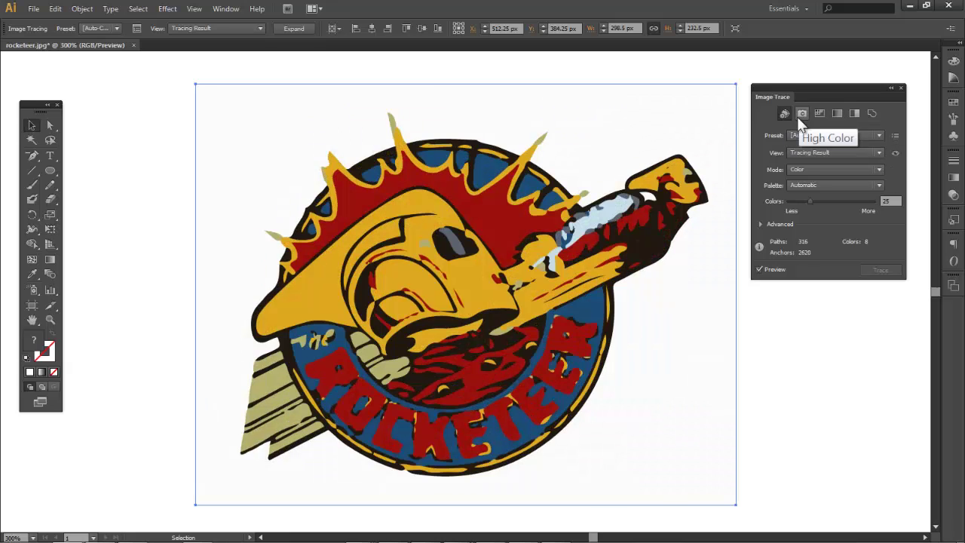
# Trace the image with the Low Color preset limited to 4 colors, and expand the tracing into editable paths.
pyautogui.click(825, 116)
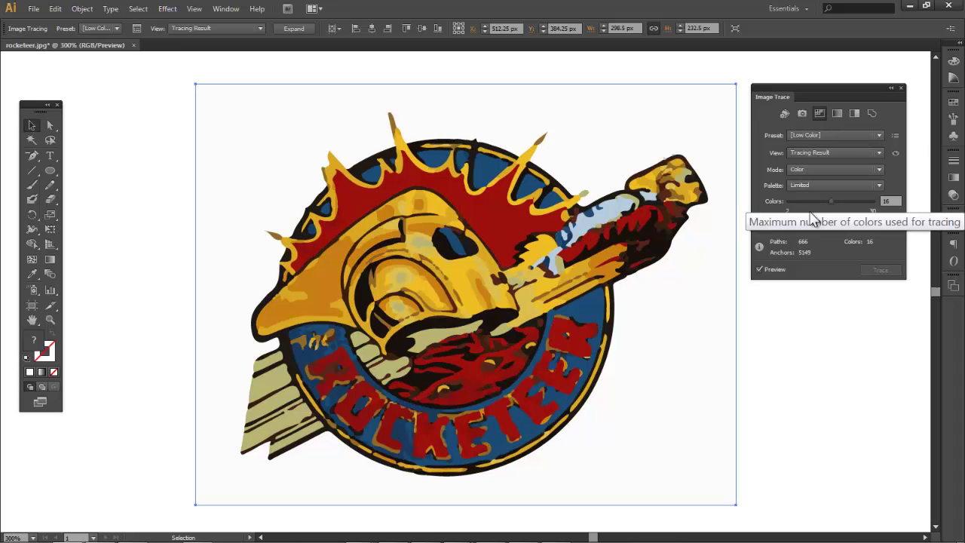
pyautogui.moveTo(807, 205); pyautogui.dragTo(786, 219)
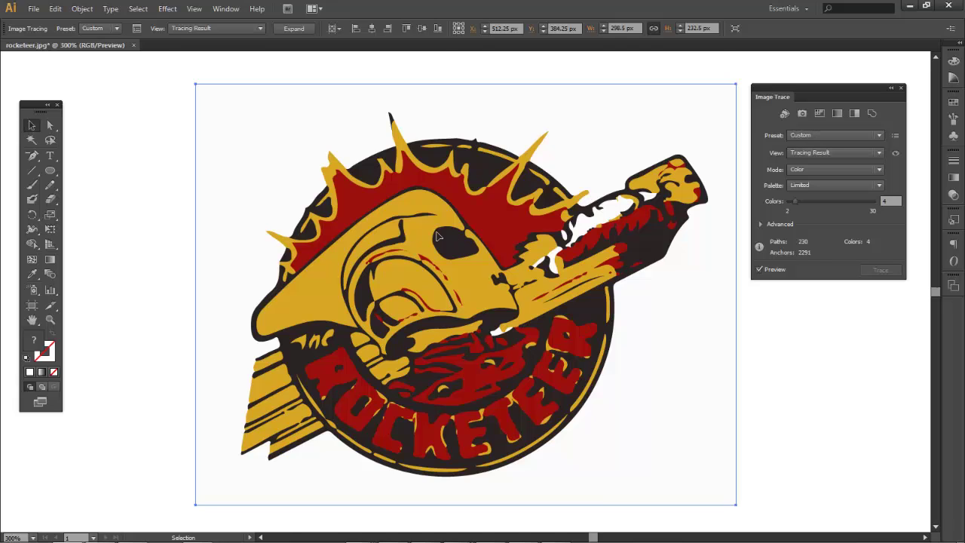
pyautogui.click(295, 29)
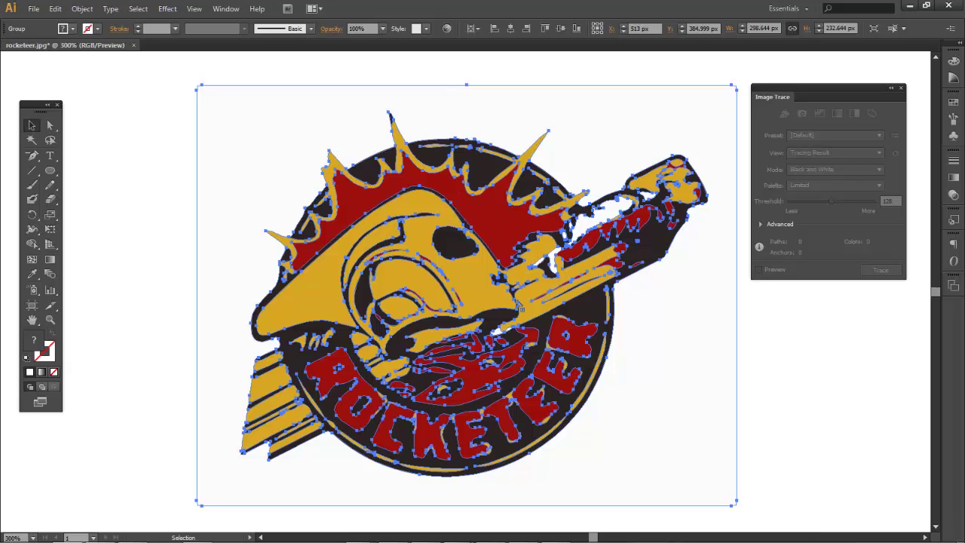
# Isolate the traced group, try moving the red burst shape behind the helmet, and undo the move.
pyautogui.doubleClick(486, 215)
pyautogui.click(486, 213)
pyautogui.moveTo(487, 213); pyautogui.dragTo(309, 280)
pyautogui.hotkey('ctrl', 'z')
pyautogui.hotkey('ctrl', 'z')
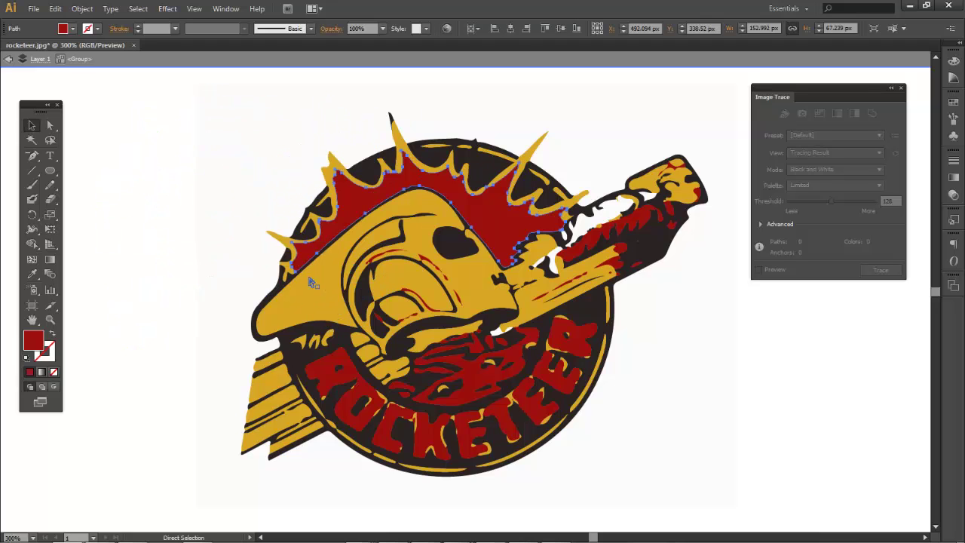
# Leave isolation mode, select the whole traced artwork to view its anchor points, and deselect it.
pyautogui.press('v')
pyautogui.doubleClick(244, 264)
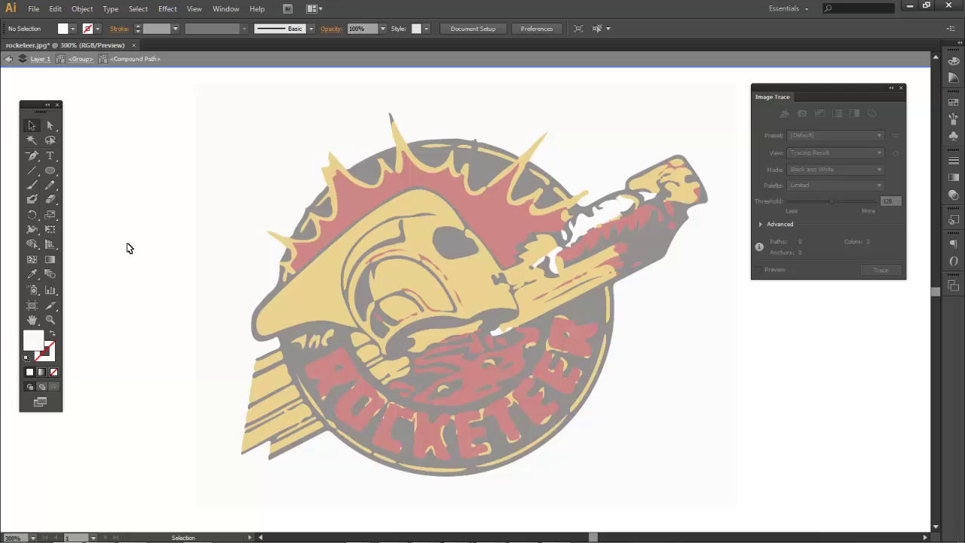
pyautogui.doubleClick(128, 248)
pyautogui.click(335, 291)
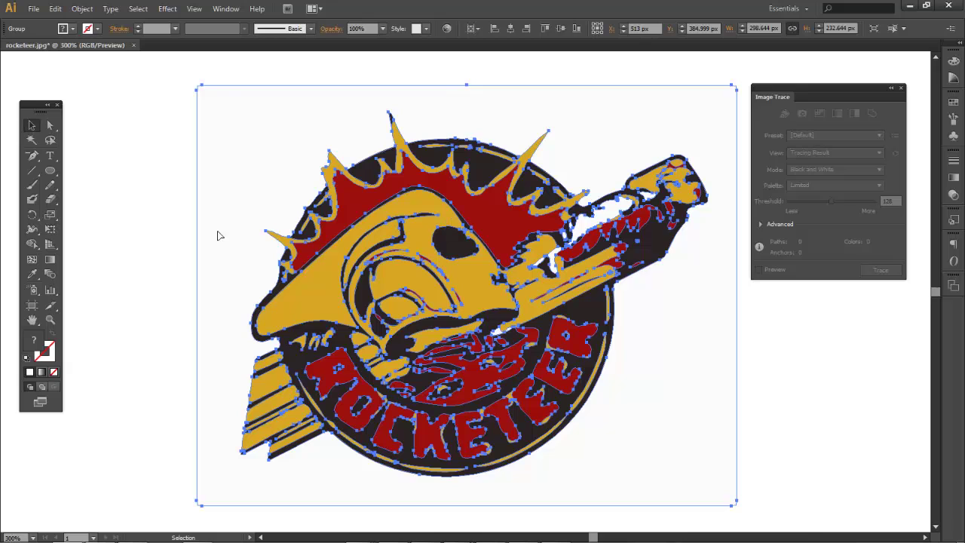
pyautogui.click(183, 237)
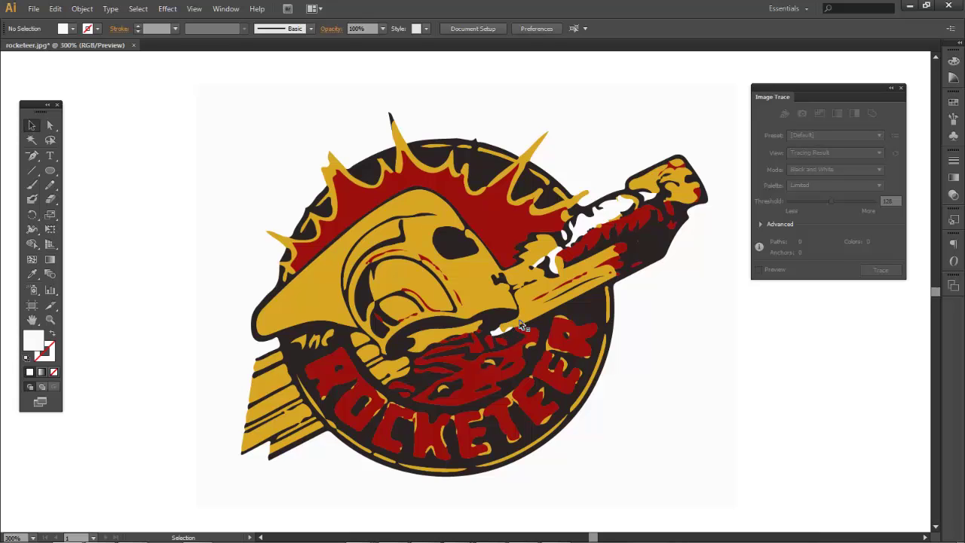
# Start a Pen tool outline along the upper edge of the flying figure's jetpack, down toward its exhaust end.
pyautogui.click(580, 235)
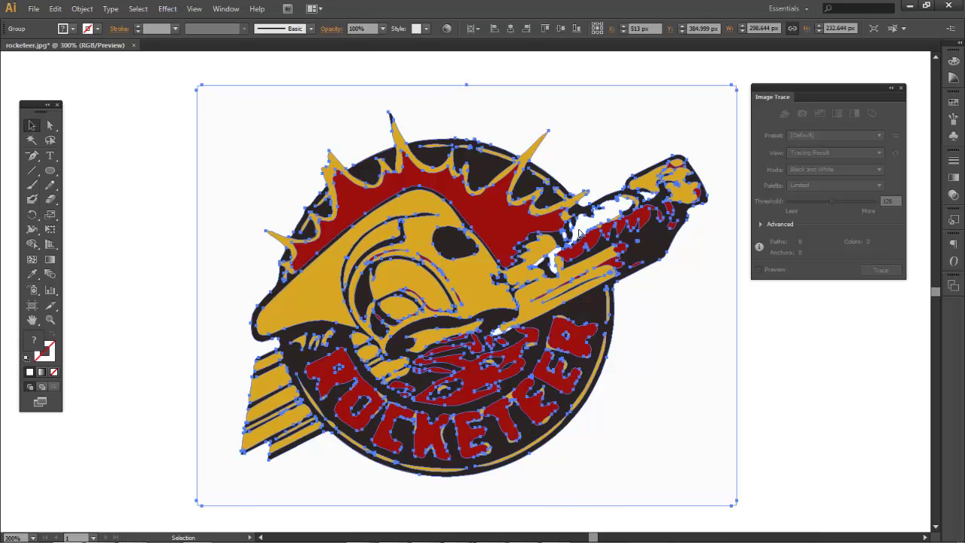
pyautogui.hotkey('ctrl', '+')
pyautogui.moveTo(622, 239); pyautogui.dragTo(428, 285)
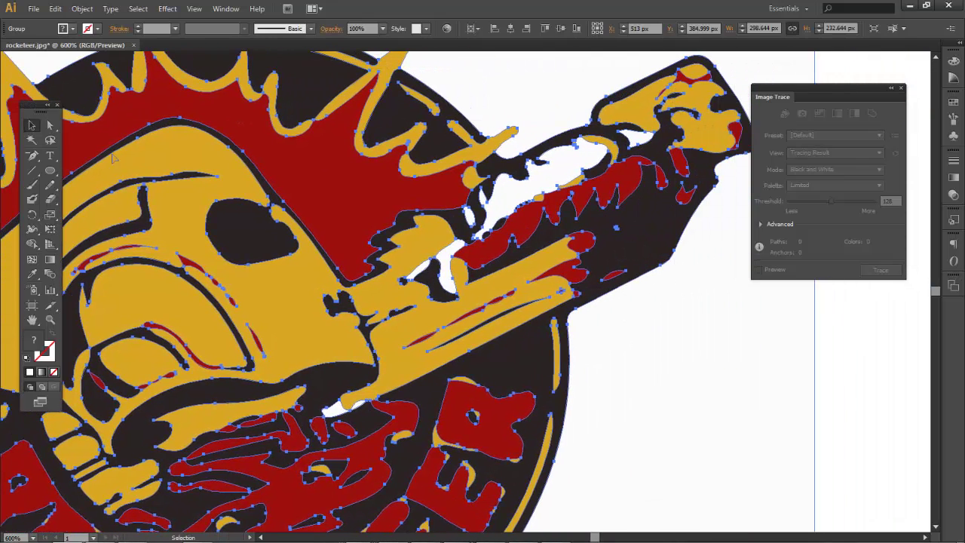
pyautogui.click(50, 155)
pyautogui.click(31, 155)
pyautogui.click(48, 156)
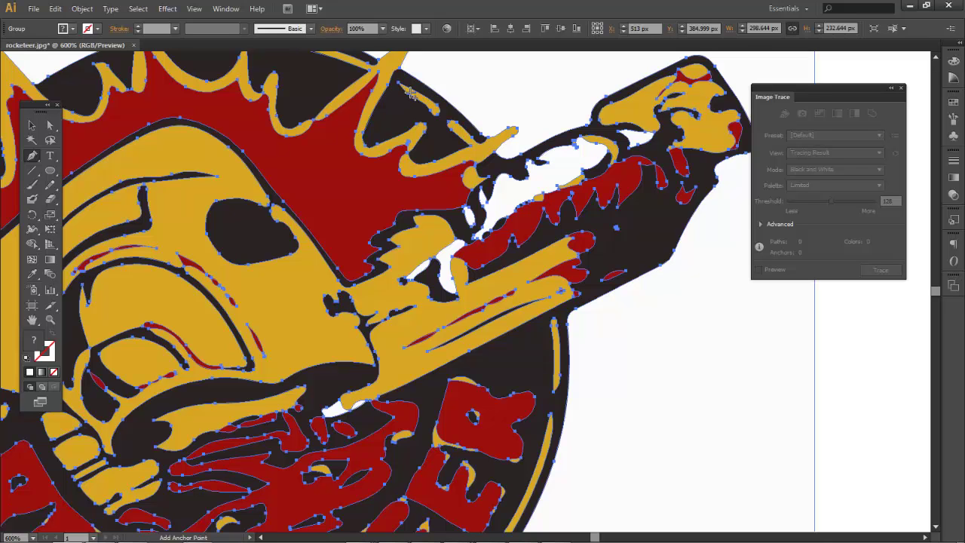
pyautogui.click(609, 148)
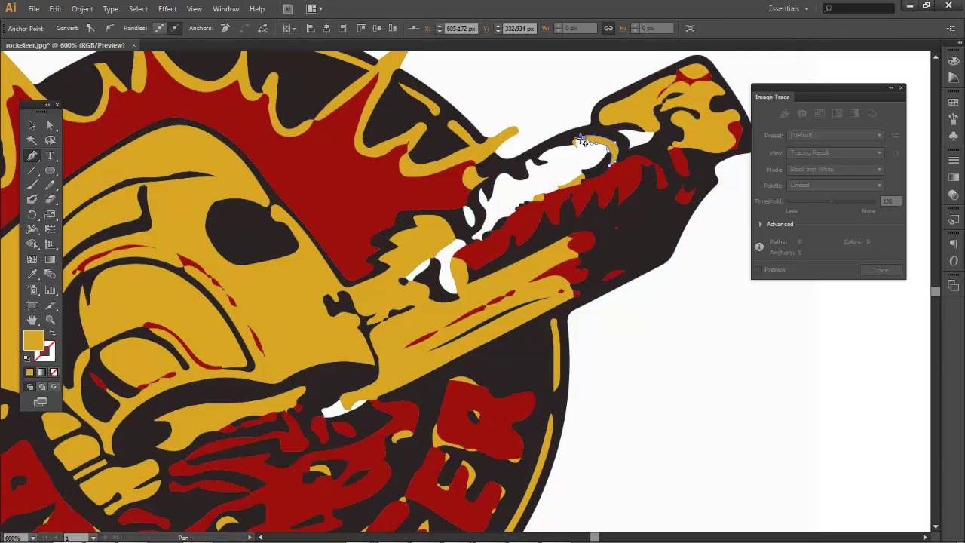
pyautogui.click(573, 135)
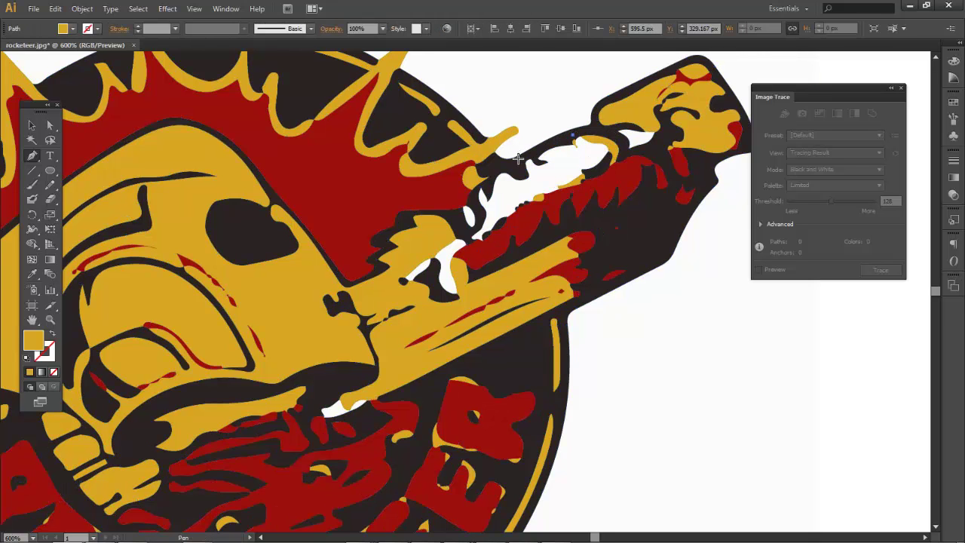
pyautogui.moveTo(519, 154); pyautogui.dragTo(487, 185)
pyautogui.click(486, 184)
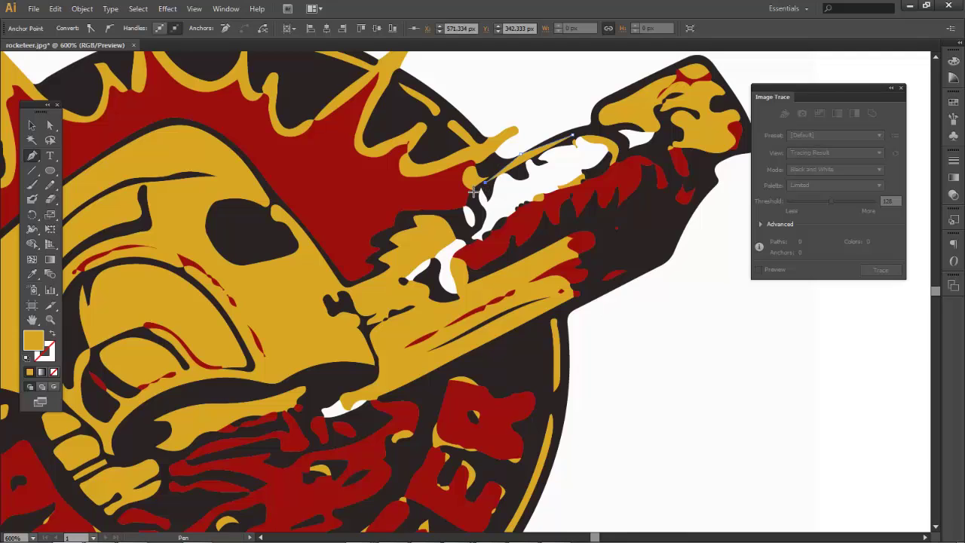
pyautogui.click(456, 213)
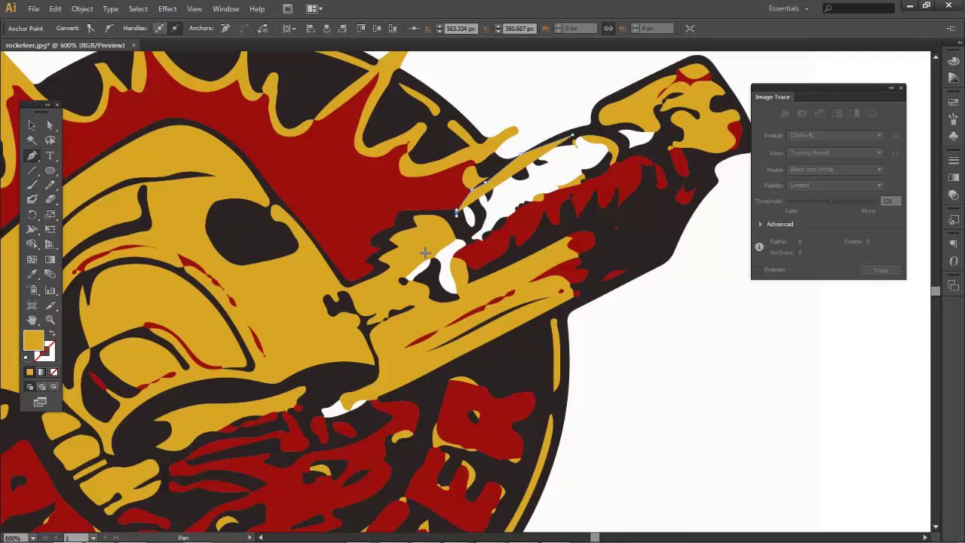
# Continue the outline around the exhaust and underside, close it as a jetpack shape about 63 × 49 px, and select it.
pyautogui.click(404, 261)
pyautogui.click(393, 291)
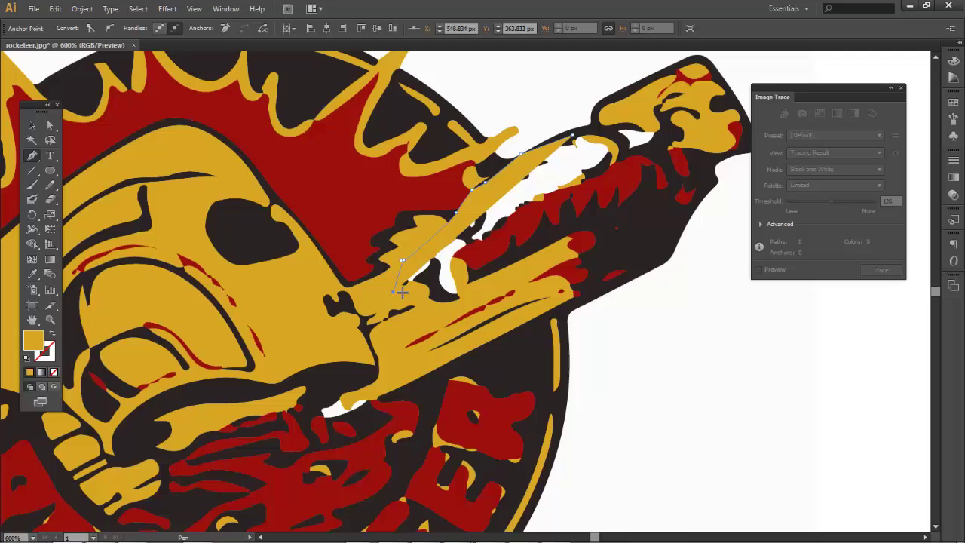
pyautogui.click(444, 311)
pyautogui.click(515, 263)
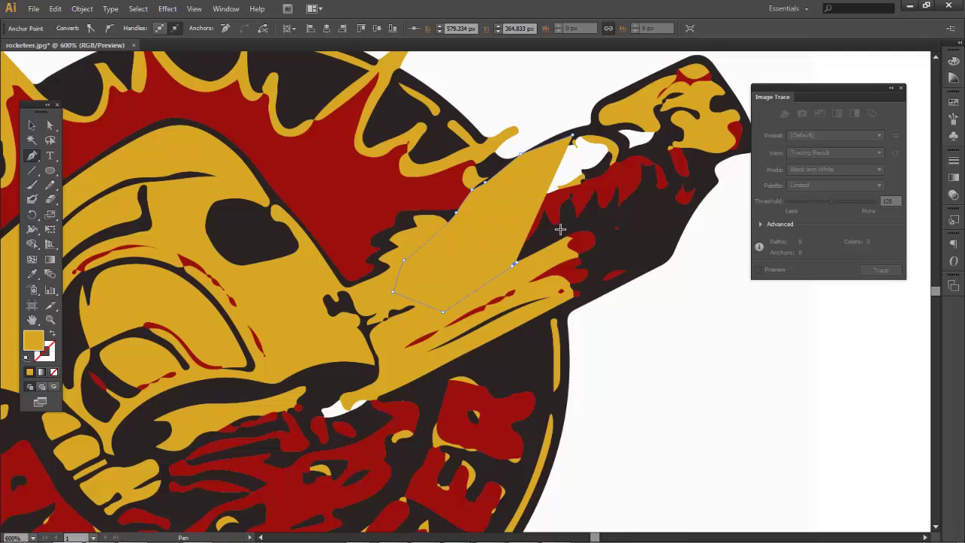
pyautogui.click(556, 224)
pyautogui.click(597, 201)
pyautogui.click(613, 160)
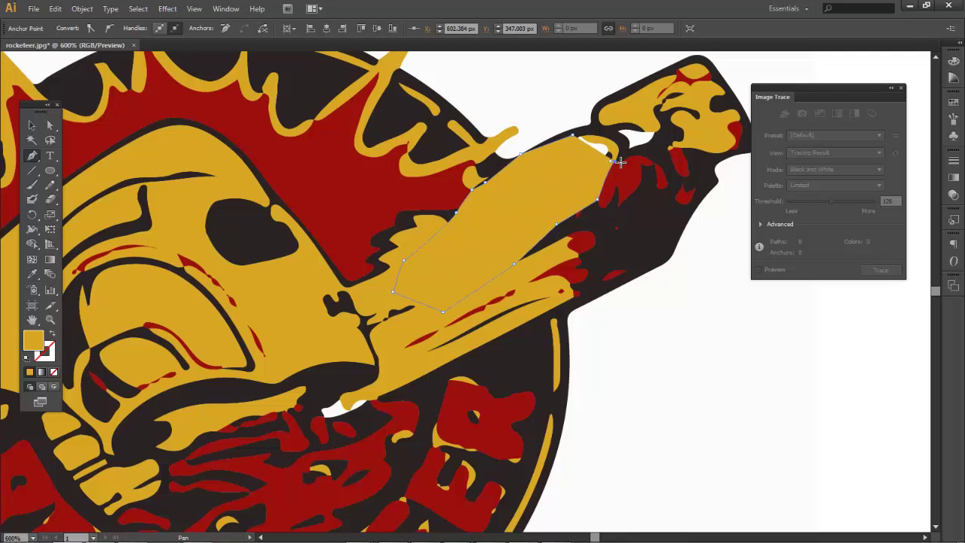
pyautogui.click(608, 144)
pyautogui.click(606, 139)
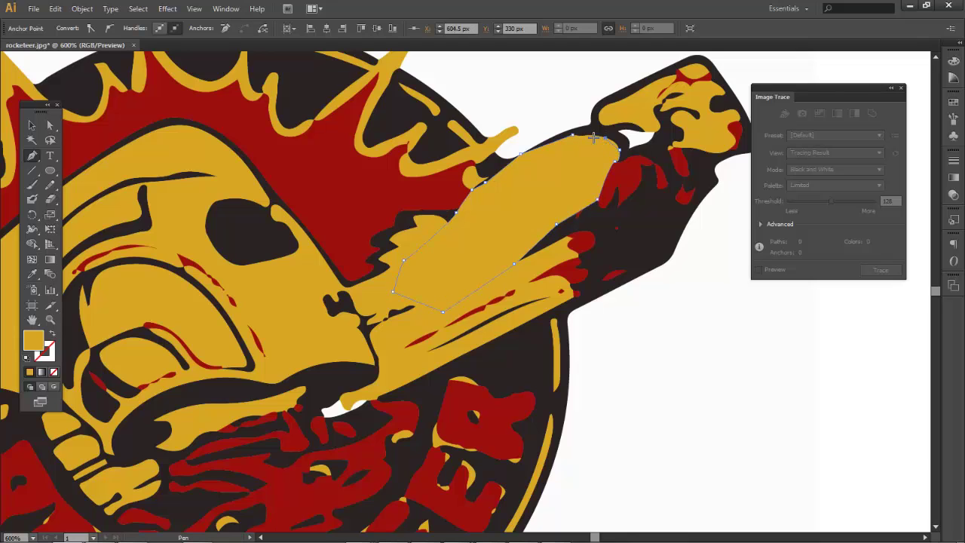
pyautogui.click(573, 135)
pyautogui.click(33, 126)
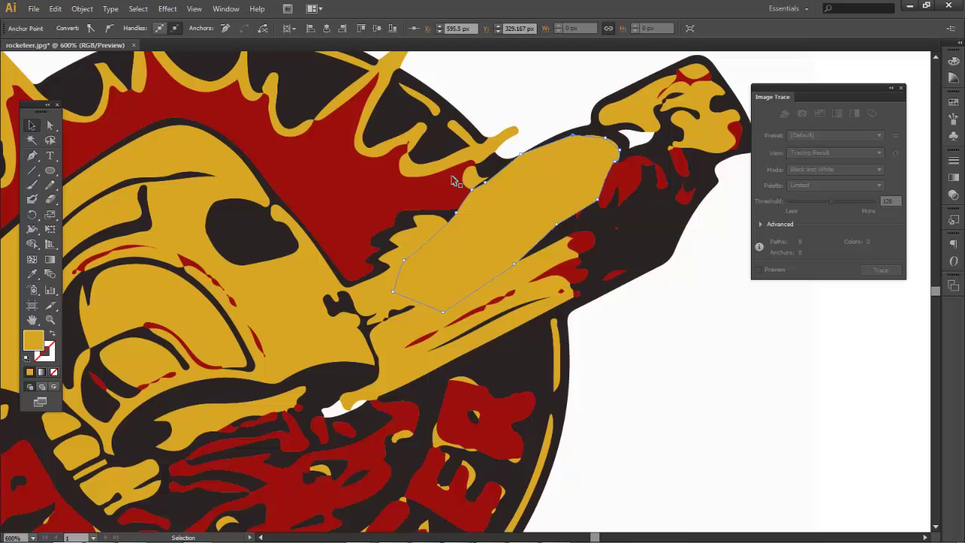
pyautogui.click(528, 198)
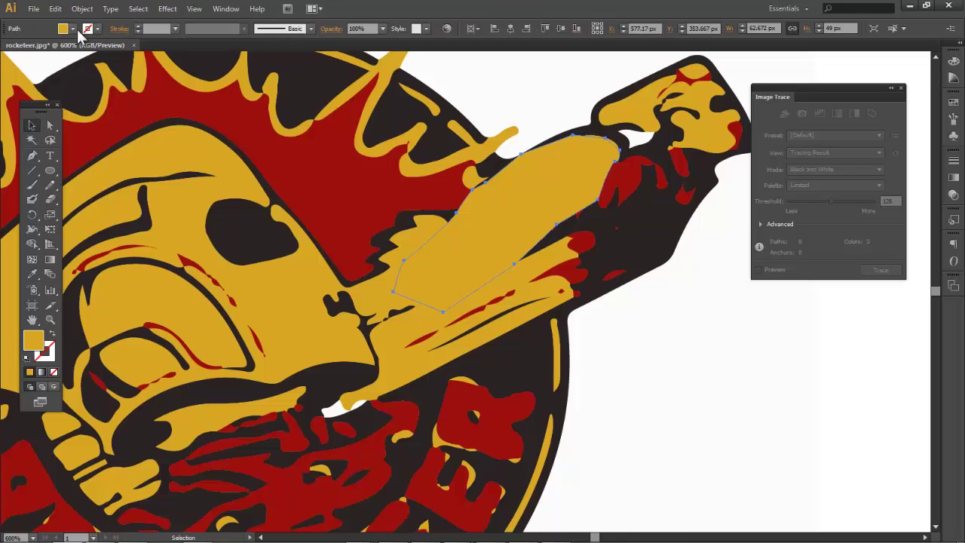
# Load the PANTONE+ CMYK Coated color book and arrange its swatches beside the jetpack shape, enlarged to show many rows.
pyautogui.click(86, 29)
pyautogui.click(52, 105)
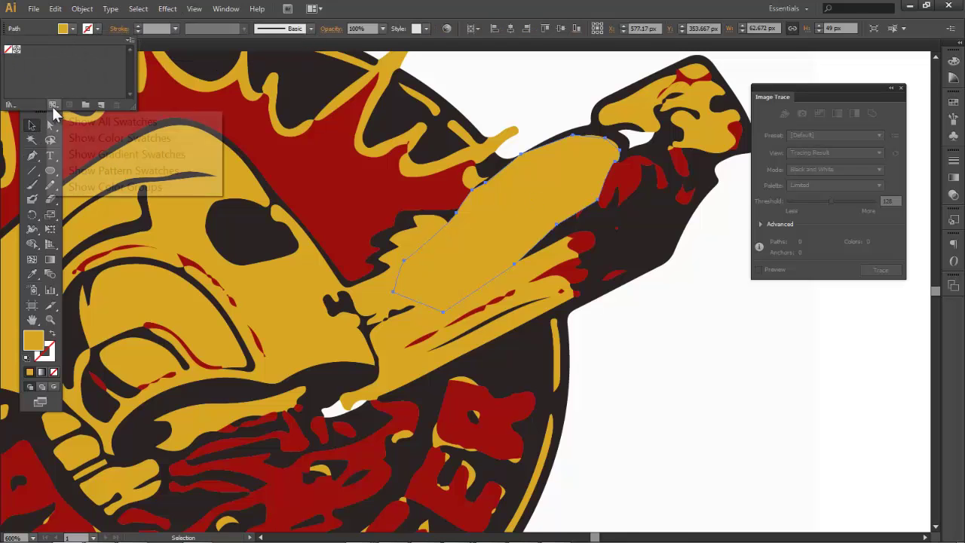
pyautogui.click(11, 106)
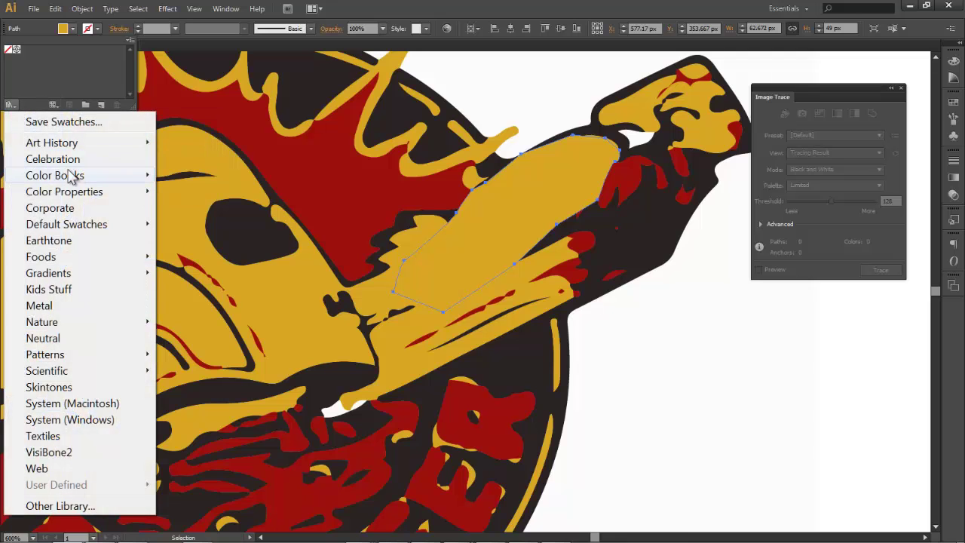
pyautogui.moveTo(111, 178)
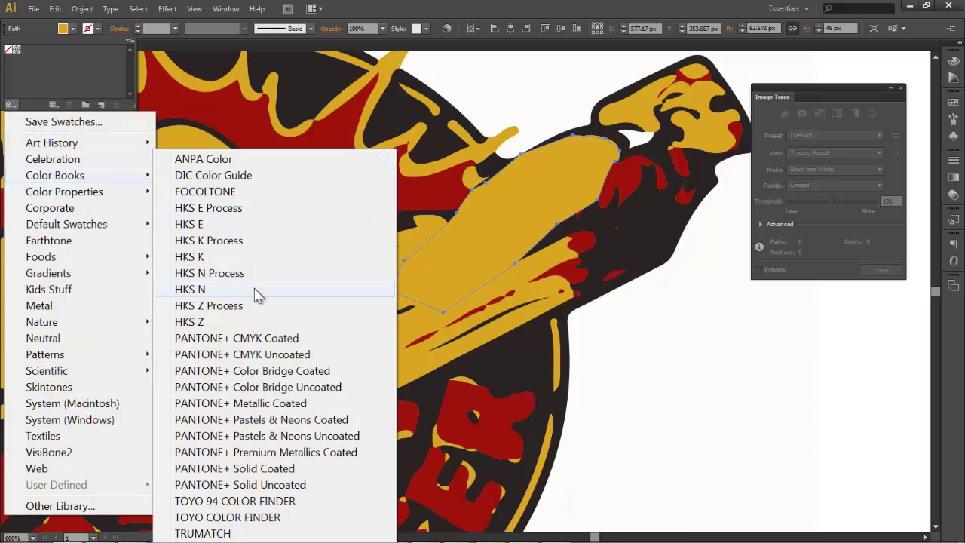
pyautogui.click(312, 341)
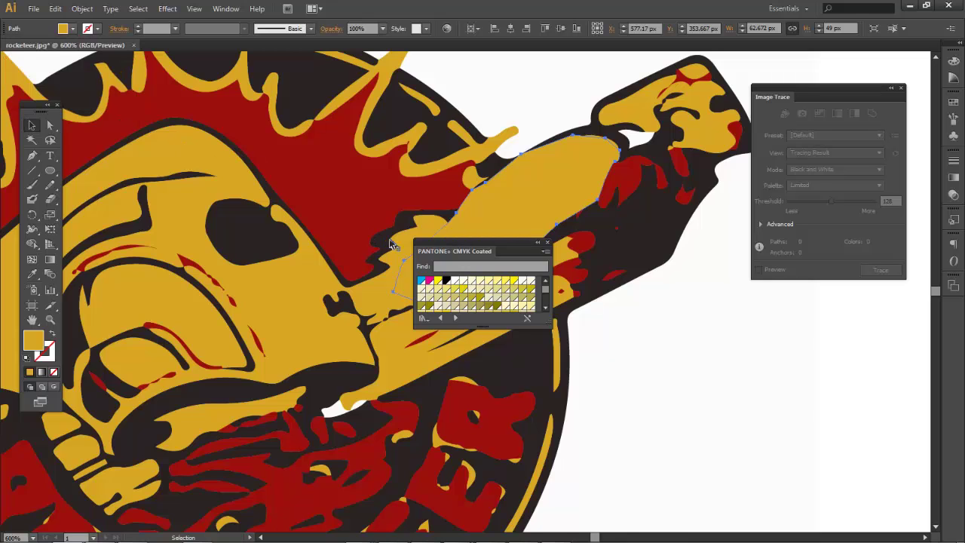
pyautogui.moveTo(424, 243); pyautogui.dragTo(173, 128)
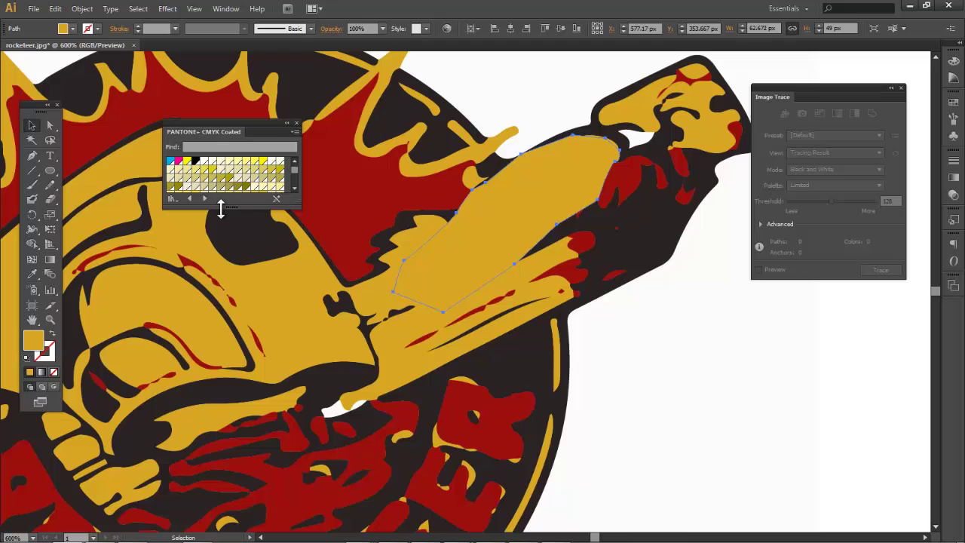
pyautogui.moveTo(219, 209); pyautogui.dragTo(218, 517)
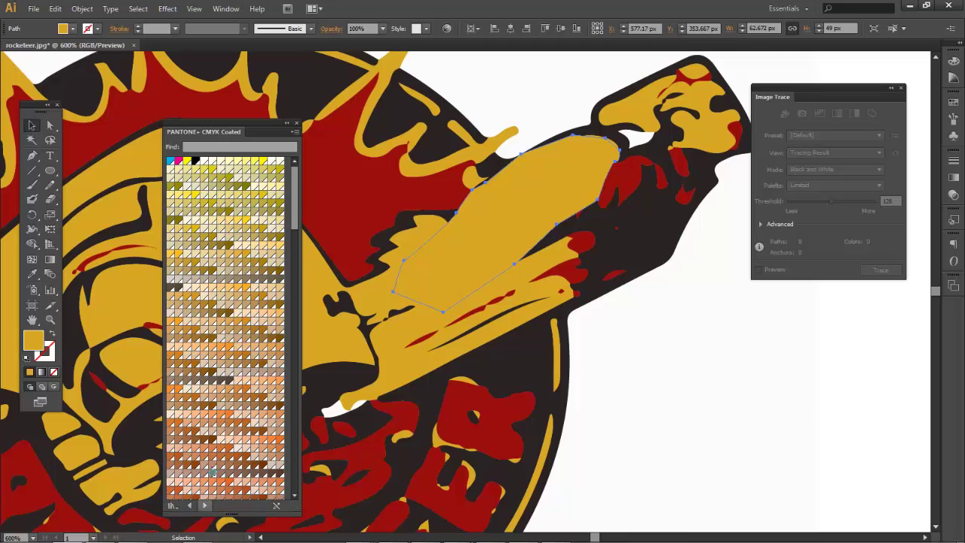
# Try a pale pink PANTONE+ CMYK Coated swatch as the fill of the jetpack shape.
pyautogui.click(255, 424)
pyautogui.click(224, 364)
pyautogui.scroll(-5, 223, 363)
pyautogui.click(204, 414)
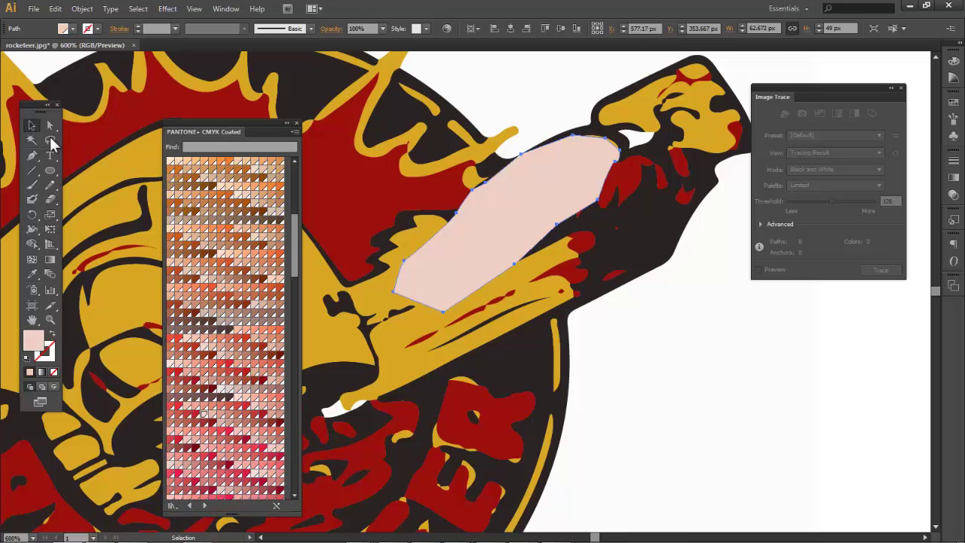
# Try sending the pink jetpack shape to the back of the artwork.
pyautogui.click(31, 126)
pyautogui.rightClick(502, 232)
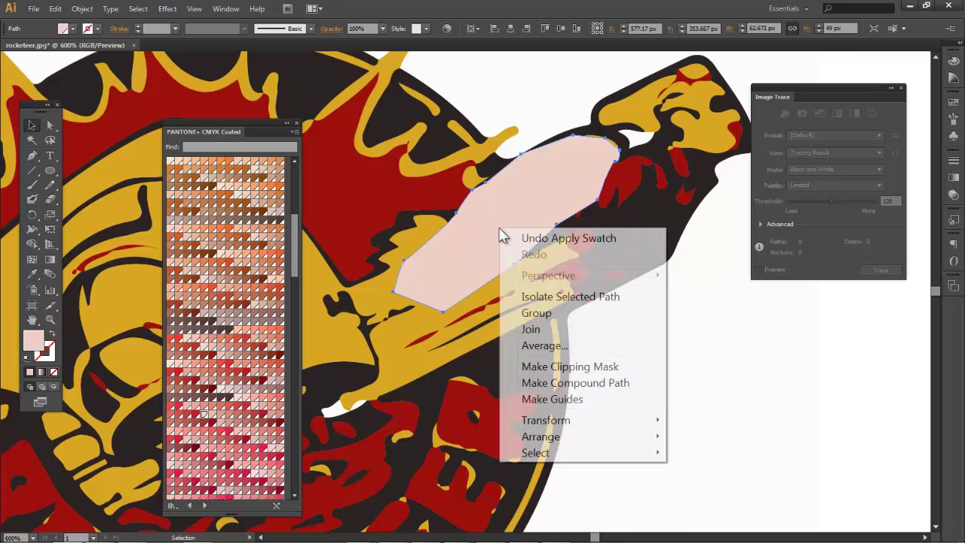
pyautogui.moveTo(566, 437)
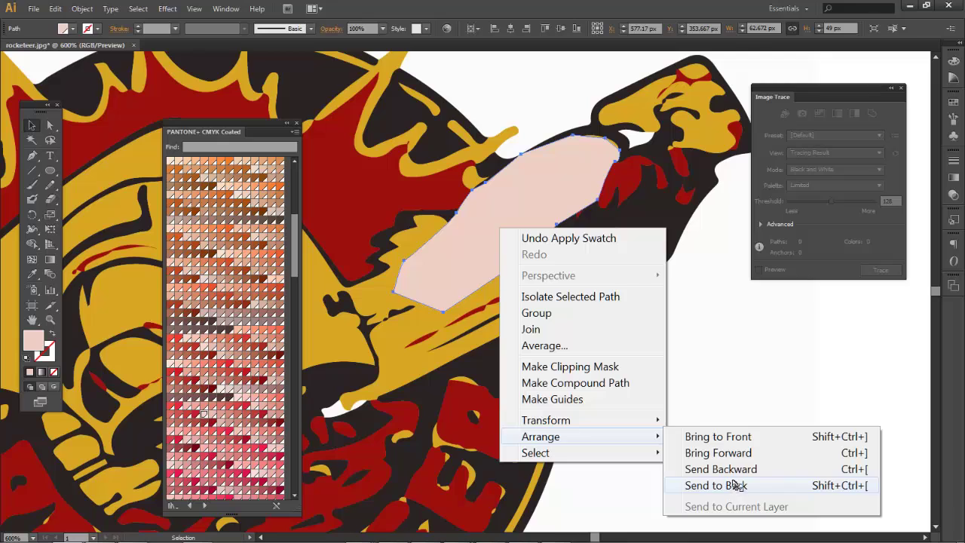
pyautogui.click(735, 486)
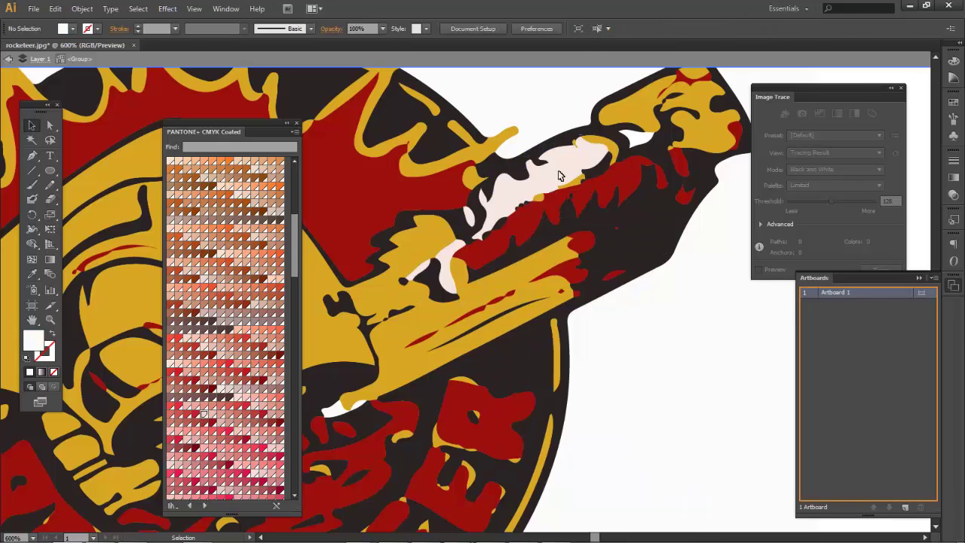
# Inspect the traced group in isolation mode, restore the pink shape's stacking in front, and reselect the shape.
pyautogui.rightClick(559, 175)
pyautogui.click(555, 177)
pyautogui.doubleClick(554, 176)
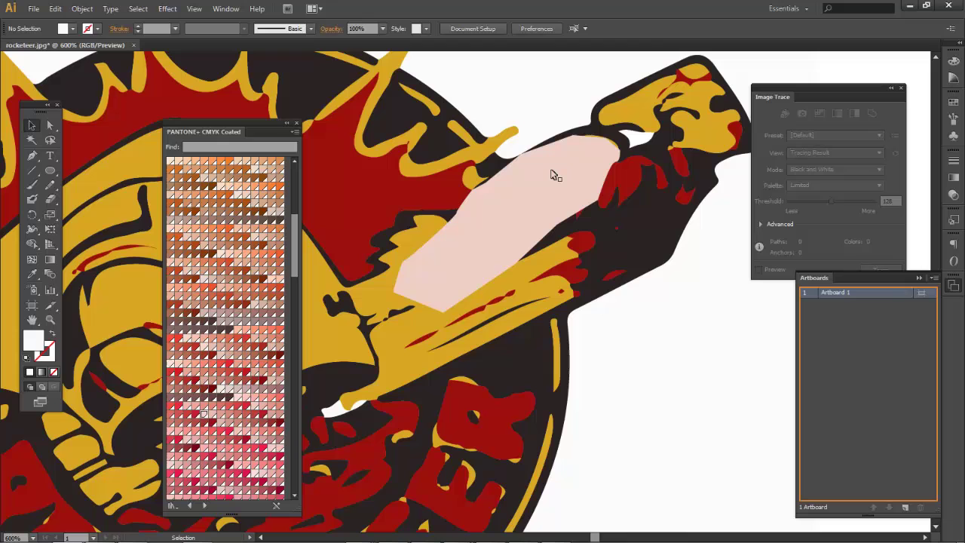
pyautogui.doubleClick(558, 120)
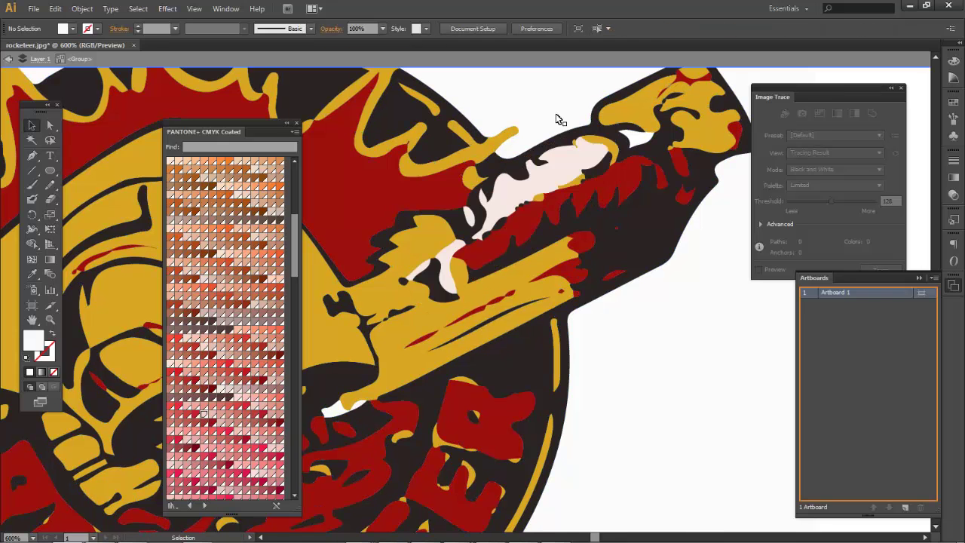
pyautogui.doubleClick(573, 167)
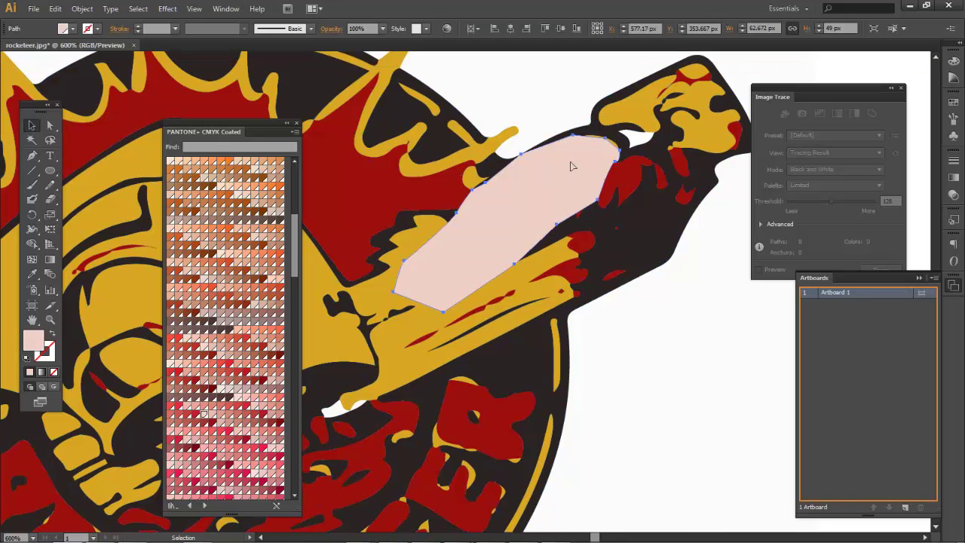
# Fill the jetpack shape with the black PANTONE+ CMYK Coated swatch.
pyautogui.click(73, 29)
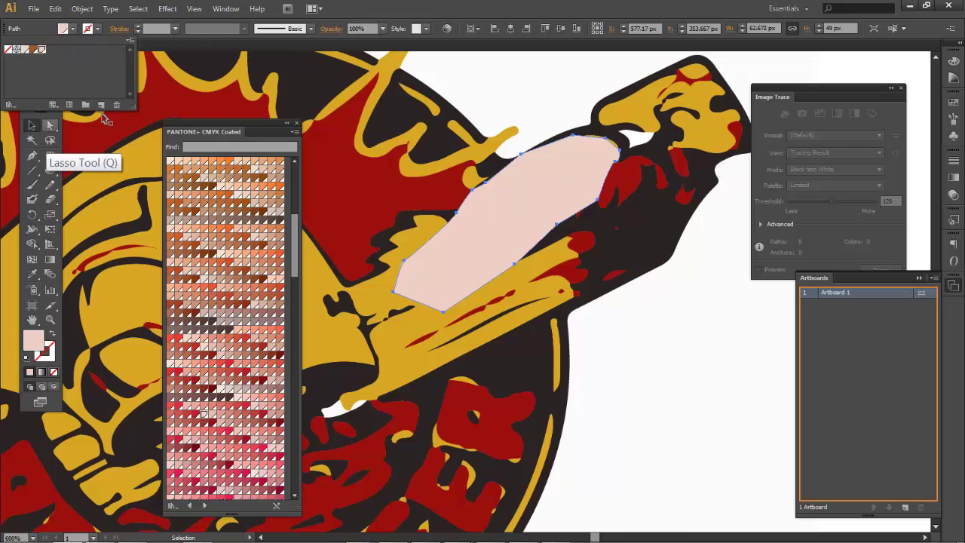
pyautogui.click(300, 265)
pyautogui.moveTo(294, 234); pyautogui.dragTo(294, 160)
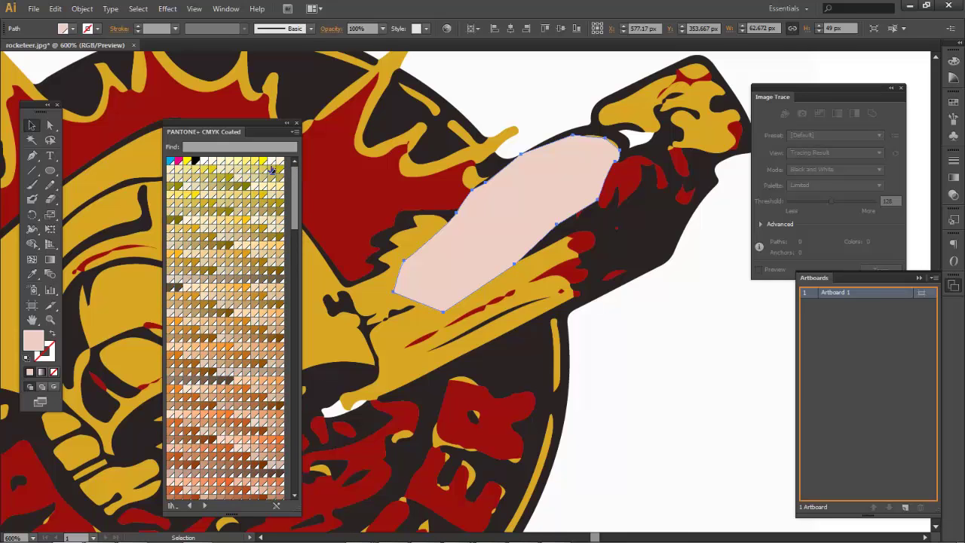
pyautogui.click(195, 163)
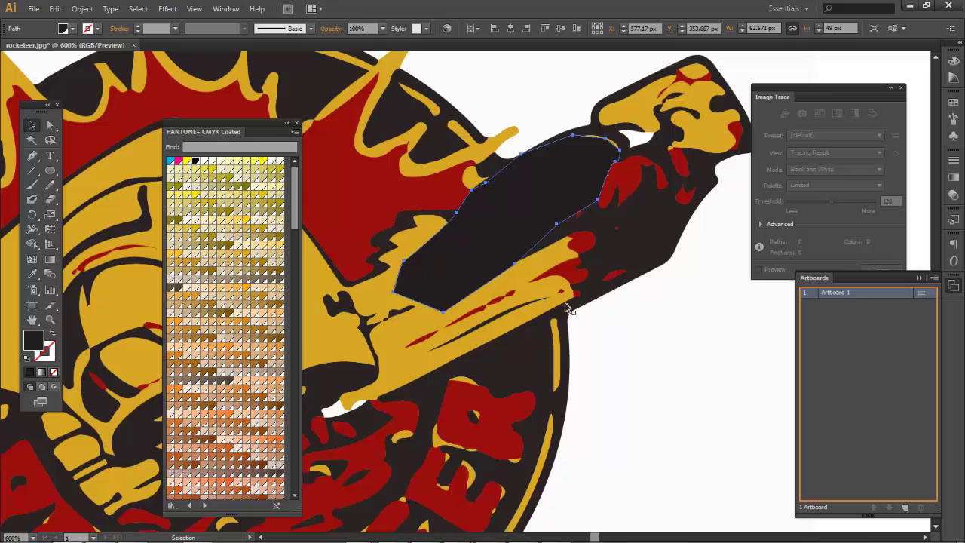
# Send the black jetpack shape to the back, deselect it, and move the swatch library clear of the artwork.
pyautogui.hotkey('ctrl', '-')
pyautogui.hotkey('ctrl', '-')
pyautogui.rightClick(509, 239)
pyautogui.moveTo(577, 448)
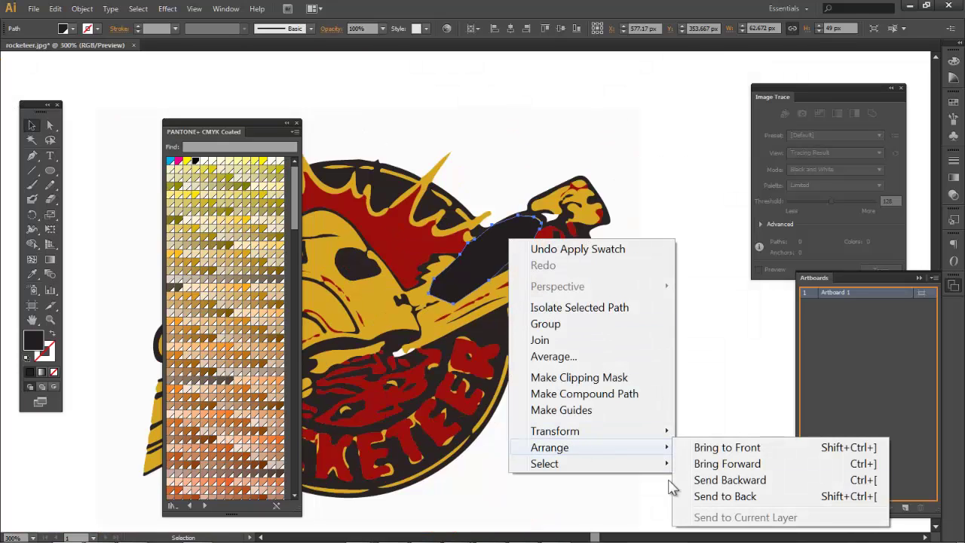
pyautogui.click(725, 496)
pyautogui.click(690, 471)
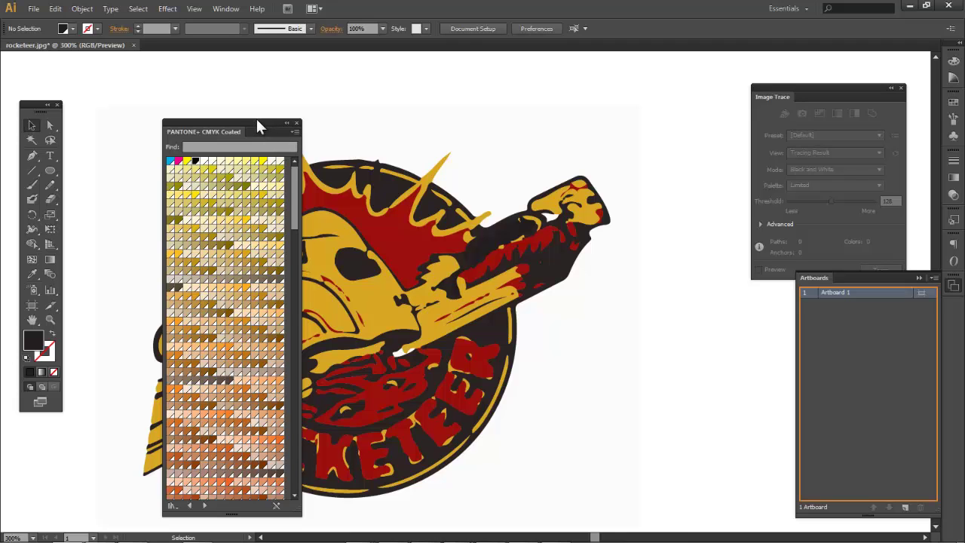
pyautogui.moveTo(258, 121); pyautogui.dragTo(708, 274)
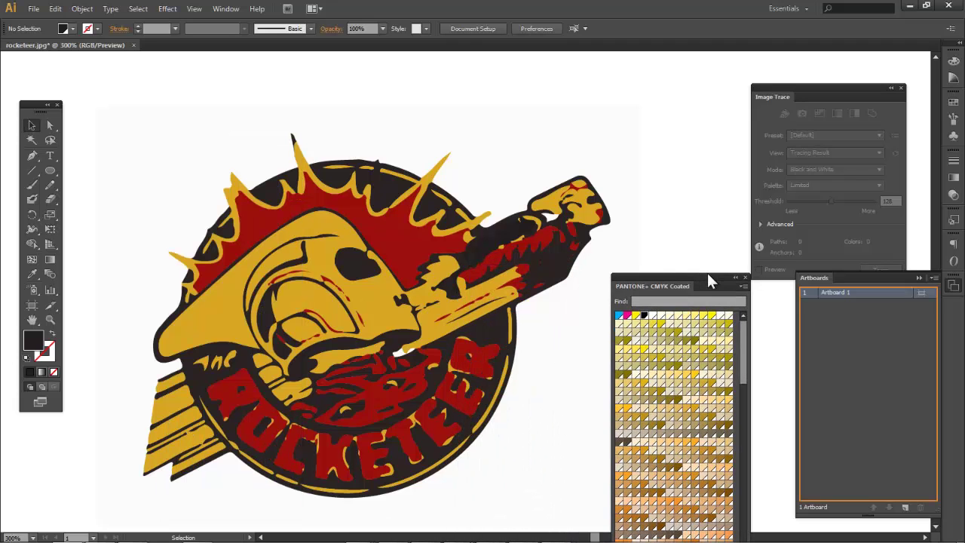
# Isolate the traced group and use Direct Selection to move the yellow streak's tip anchor point beside the white gap below the helmet.
pyautogui.scroll(4, 445, 348)
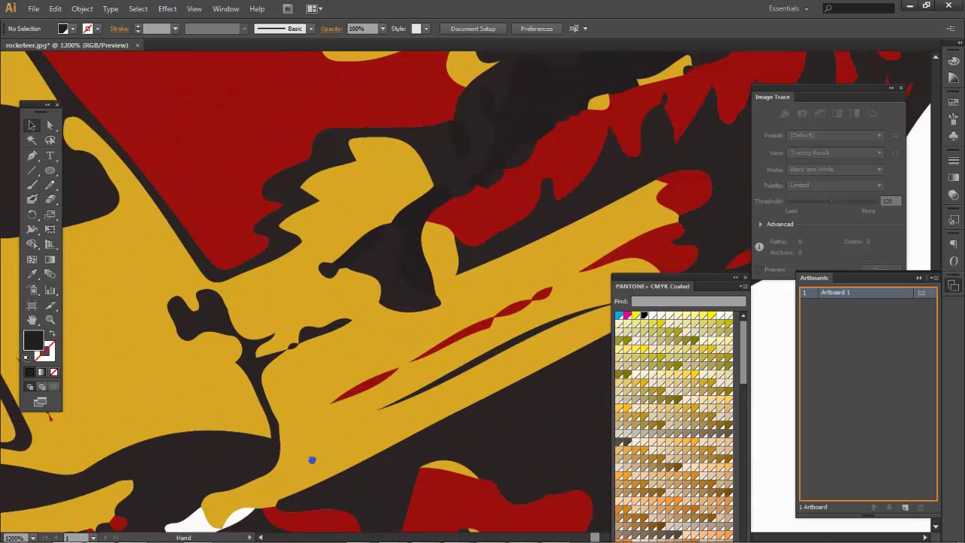
pyautogui.moveTo(312, 458); pyautogui.dragTo(383, 305)
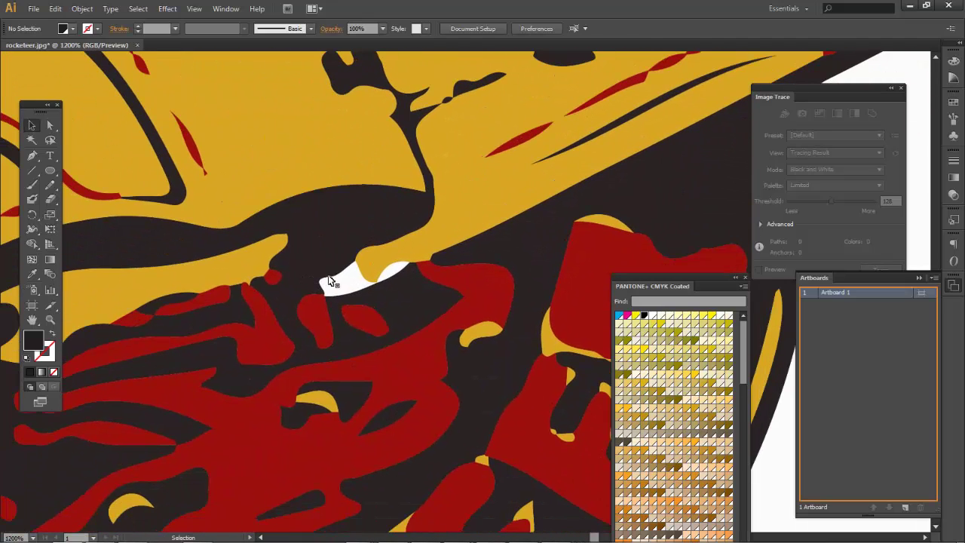
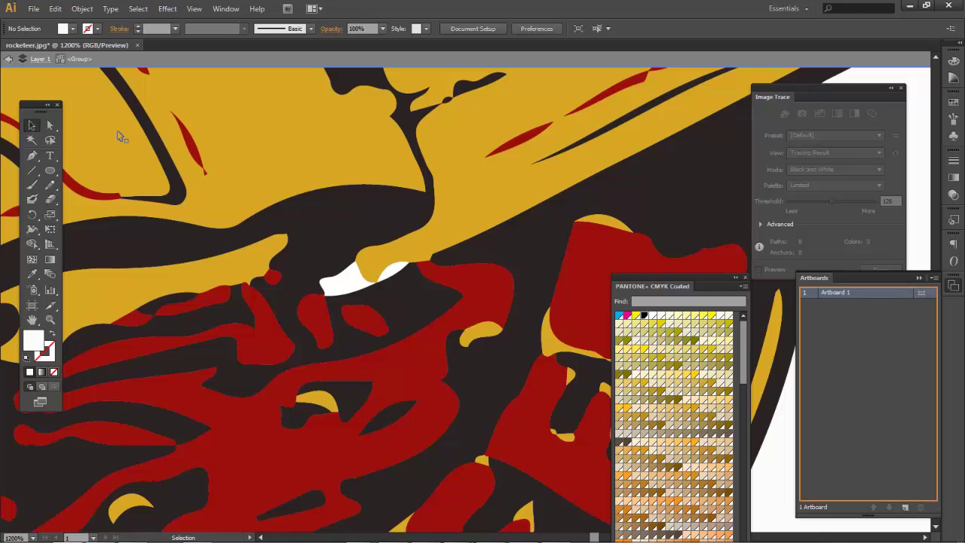
pyautogui.click(50, 126)
pyautogui.click(231, 187)
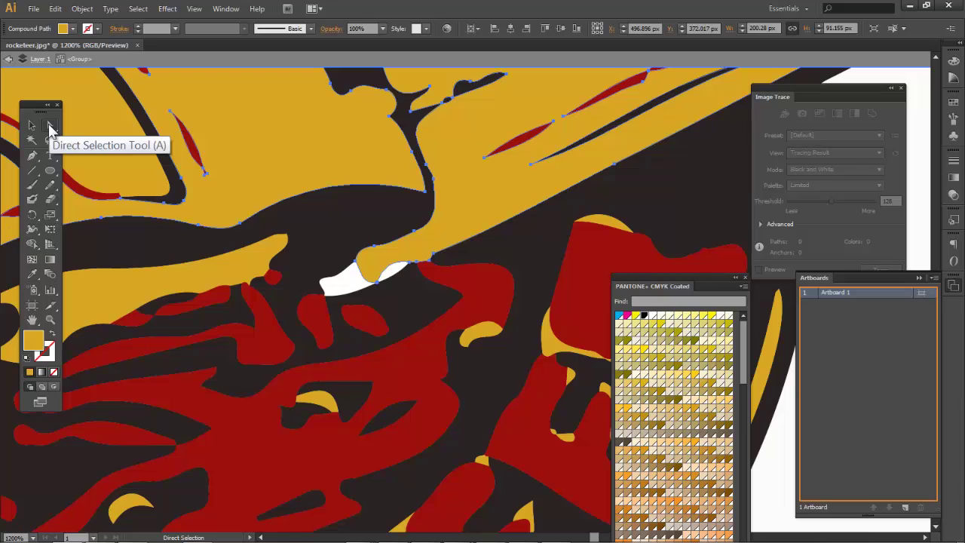
pyautogui.click(379, 285)
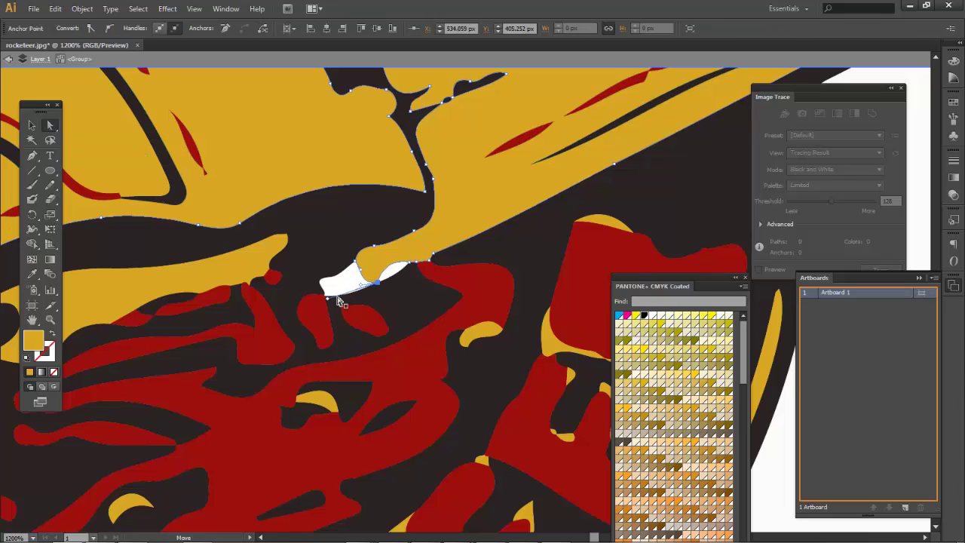
pyautogui.click(310, 300)
pyautogui.moveTo(311, 300); pyautogui.dragTo(354, 315)
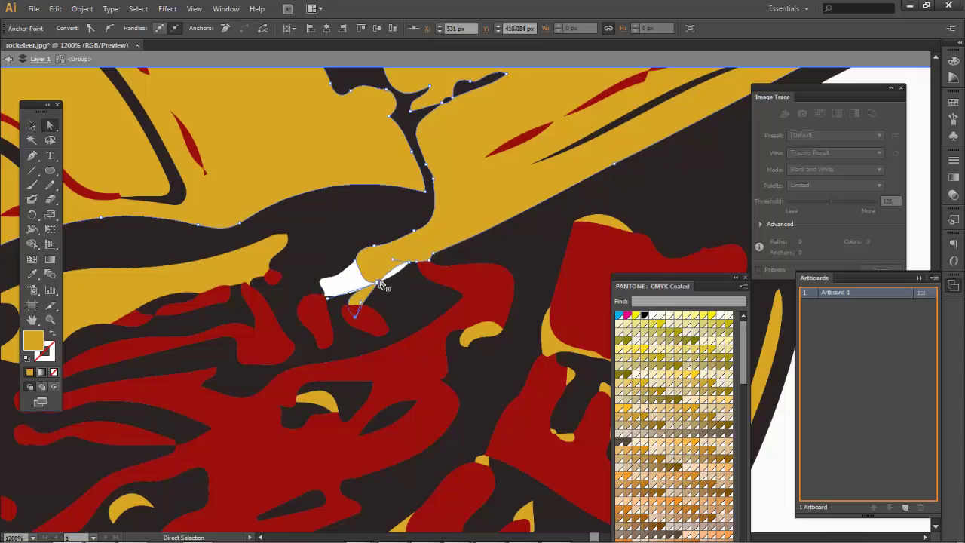
# Reshape the yellow streak's tip by adjusting its anchor point and curve handles to cover the white gap below the helmet.
pyautogui.moveTo(381, 285); pyautogui.dragTo(321, 282)
pyautogui.moveTo(360, 317); pyautogui.dragTo(335, 287)
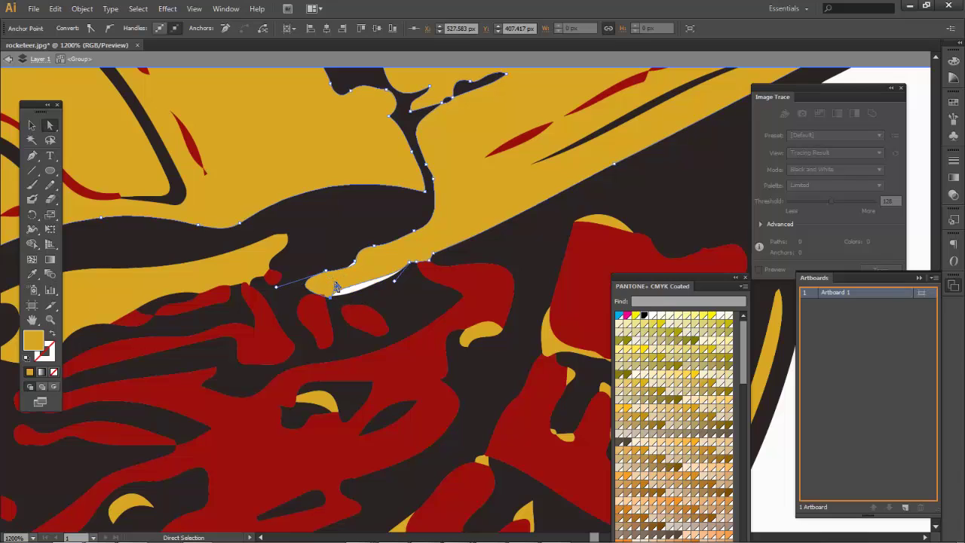
pyautogui.hotkey('ctrl', 'z')
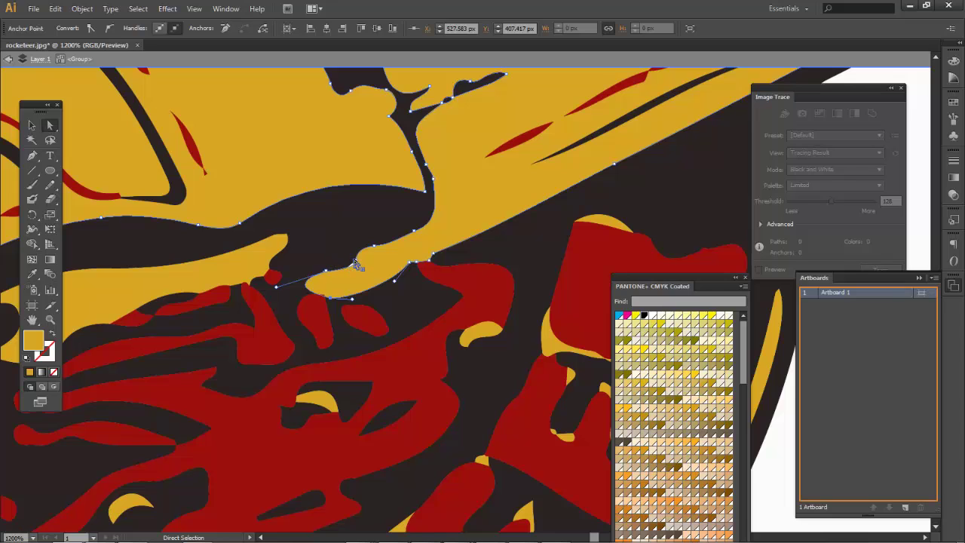
pyautogui.moveTo(353, 262); pyautogui.dragTo(353, 260)
# Select the black compound path to review its anchor points across the whole artwork, and leave isolation mode.
pyautogui.keyDown('ctrl'); pyautogui.click(396, 311); pyautogui.keyUp('ctrl')
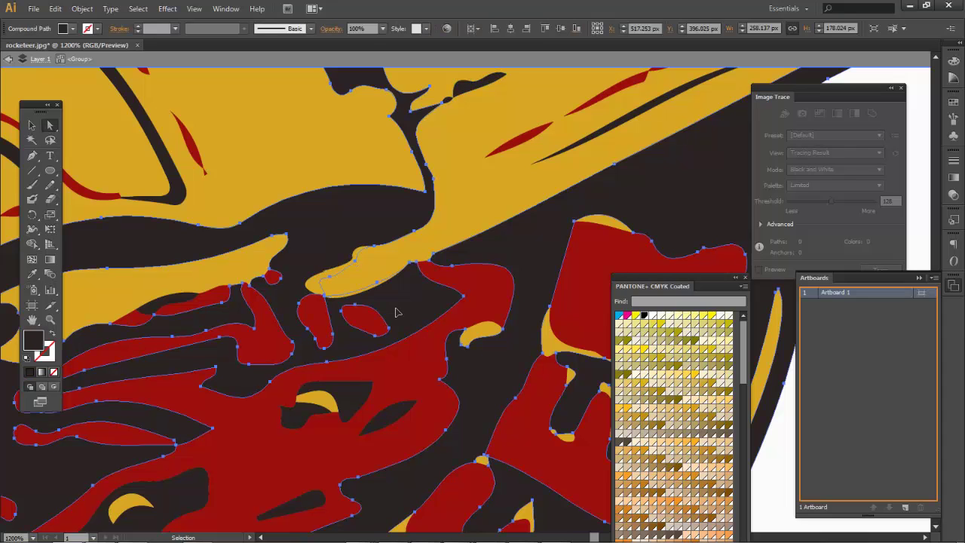
pyautogui.hotkey('ctrl', '-')
pyautogui.hotkey('ctrl', '-')
pyautogui.hotkey('ctrl', '-')
pyautogui.hotkey('ctrl', '-')
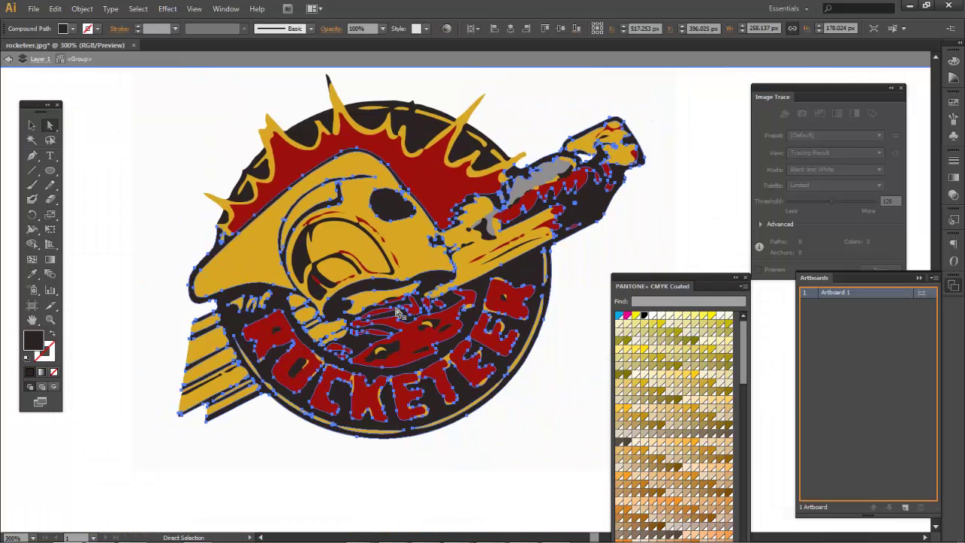
pyautogui.click(32, 125)
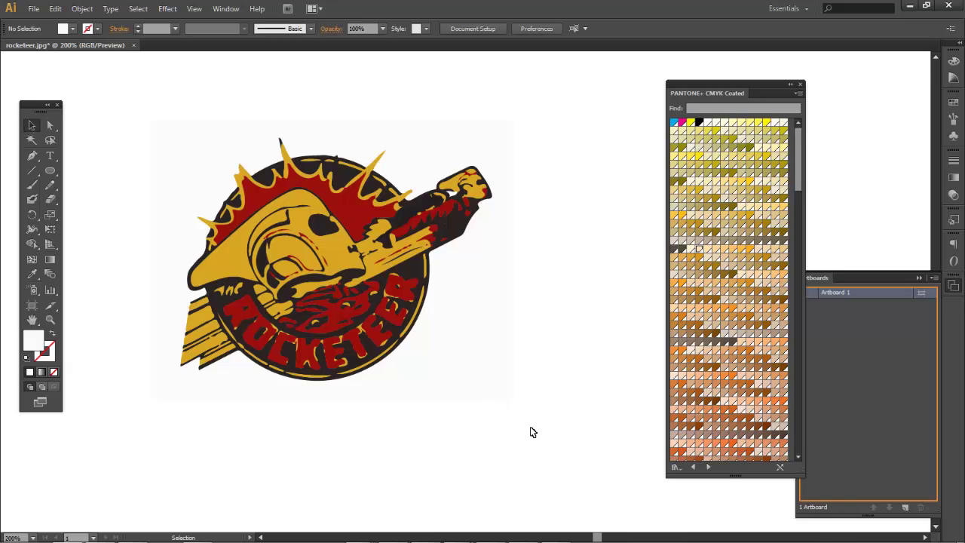
# Select the entire traced artwork and hide the selection edges.
pyautogui.moveTo(519, 417)
pyautogui.mouseDown()
pyautogui.moveTo(392, 279)
pyautogui.moveTo(168, 122)
pyautogui.mouseUp()
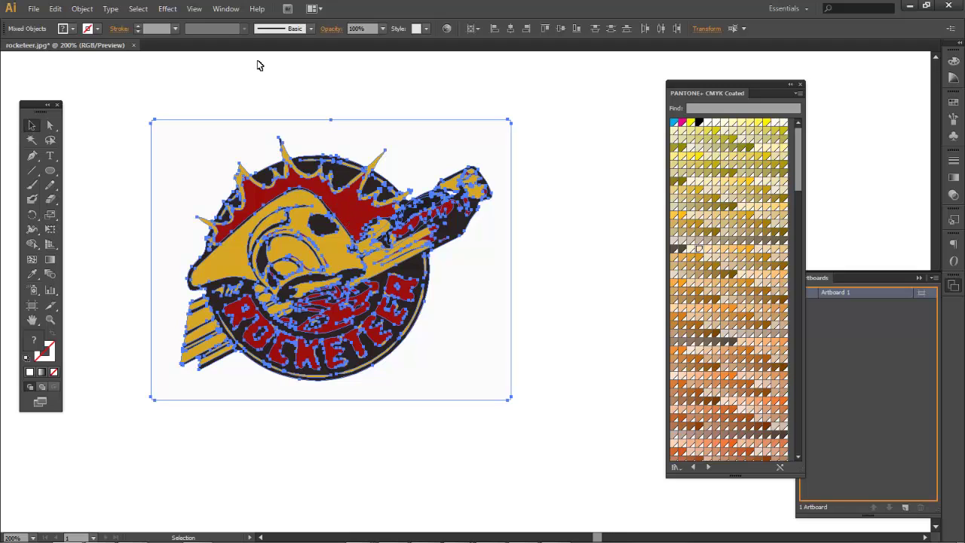
pyautogui.click(193, 9)
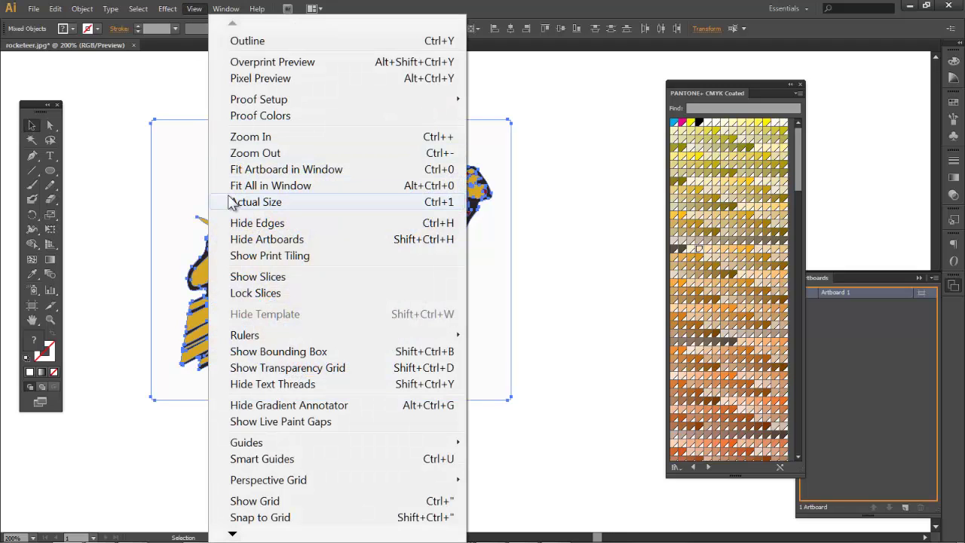
pyautogui.click(224, 224)
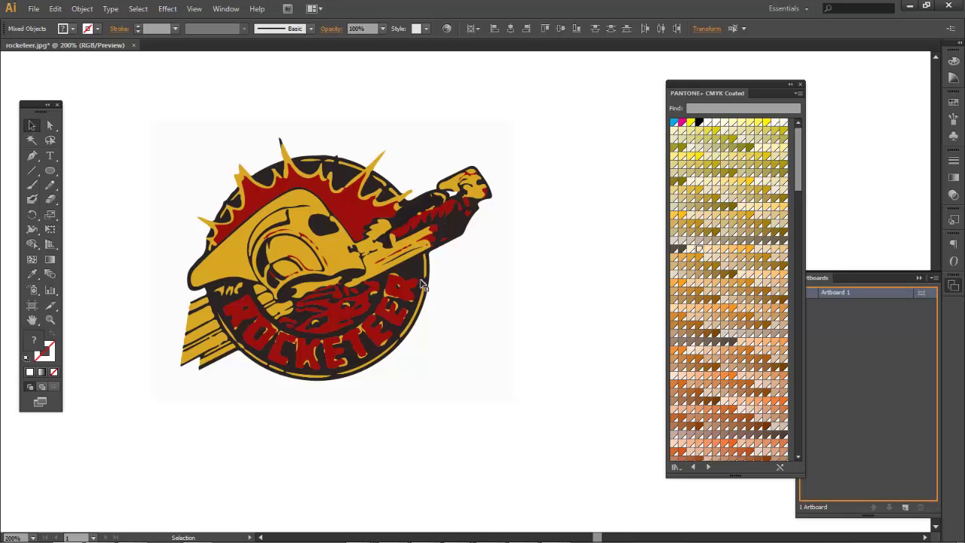
# Select the entire traced artwork and open Recolor Artwork for it, keeping the artwork in view.
pyautogui.click(535, 179)
pyautogui.moveTo(533, 128); pyautogui.dragTo(156, 407)
pyautogui.click(448, 30)
pyautogui.moveTo(550, 25); pyautogui.dragTo(509, 91)
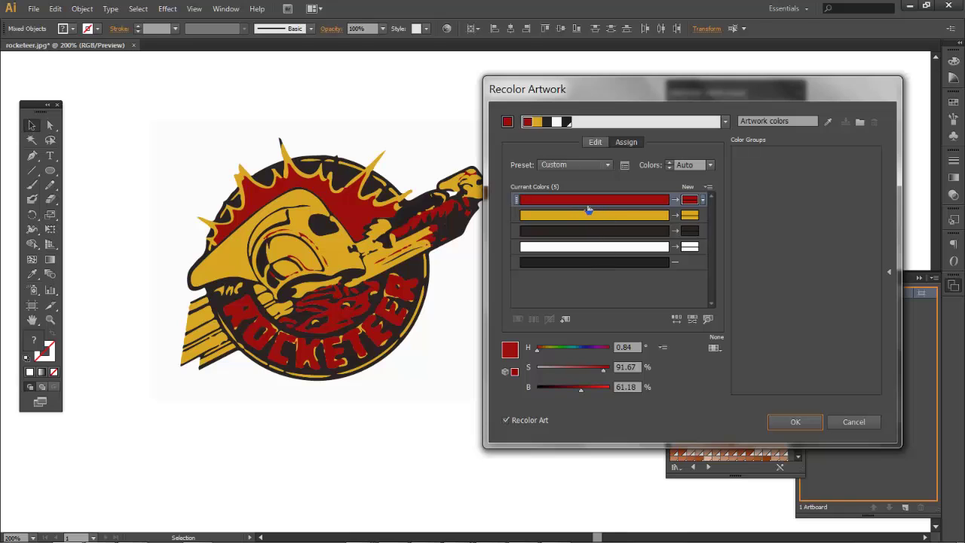
# Try the Right Complement and Triad 2 harmony rules on the artwork's colors.
pyautogui.click(724, 121)
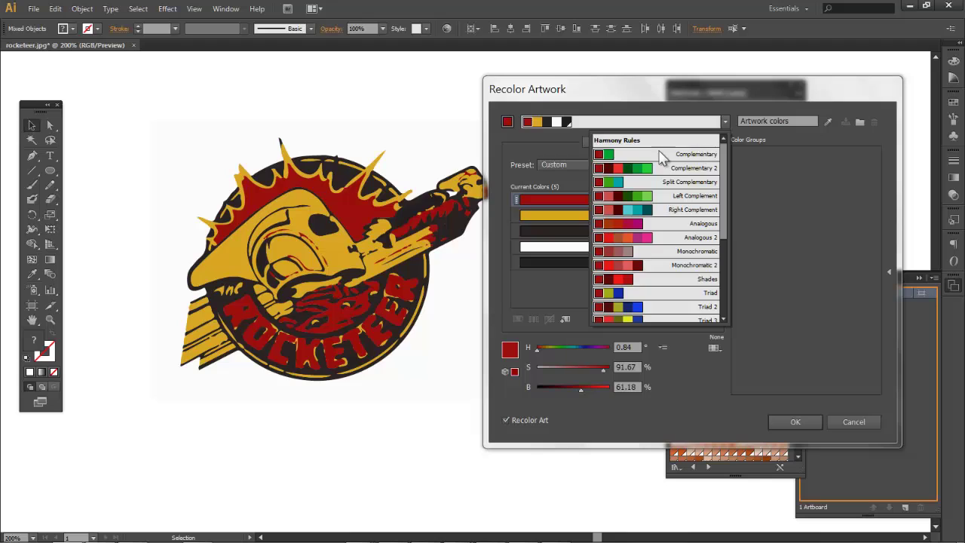
pyautogui.click(637, 166)
pyautogui.click(725, 122)
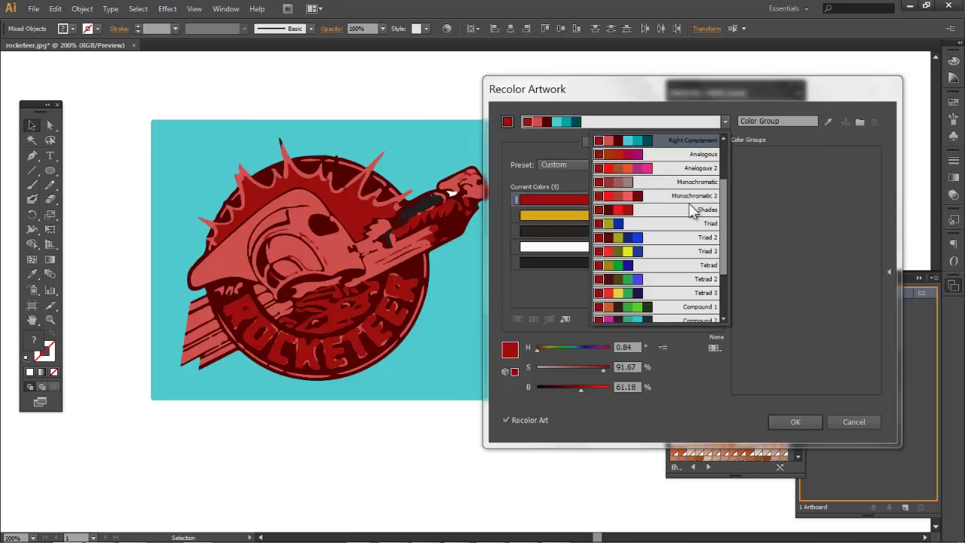
pyautogui.click(678, 244)
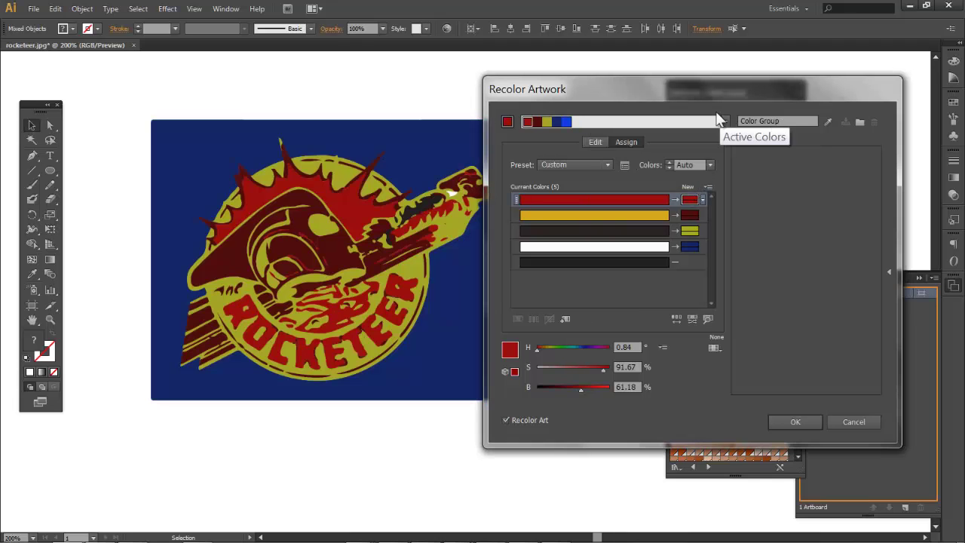
# Compare the High Contrast 2 and High Contrast 3 harmony rules on the fully visible artwork.
pyautogui.moveTo(712, 93); pyautogui.dragTo(770, 96)
pyautogui.click(781, 123)
pyautogui.click(702, 278)
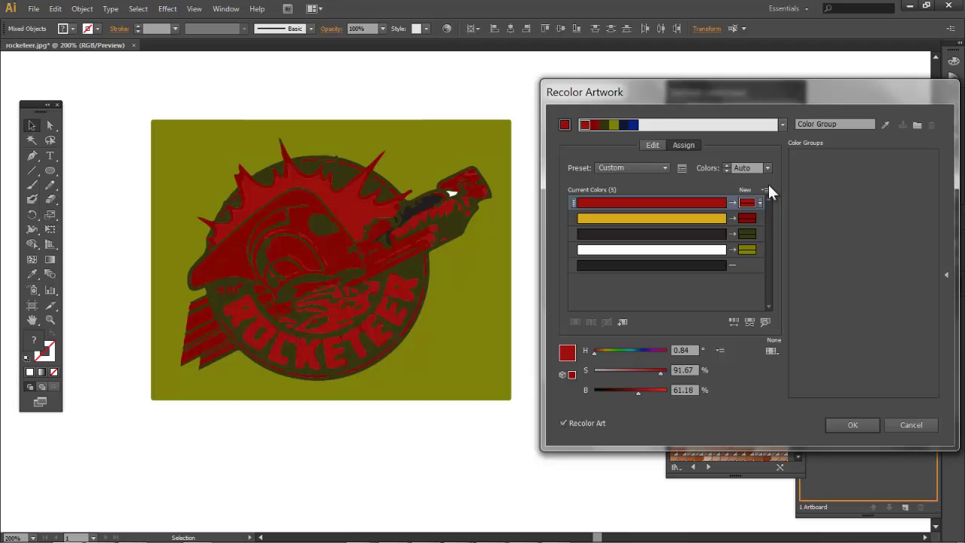
pyautogui.click(779, 130)
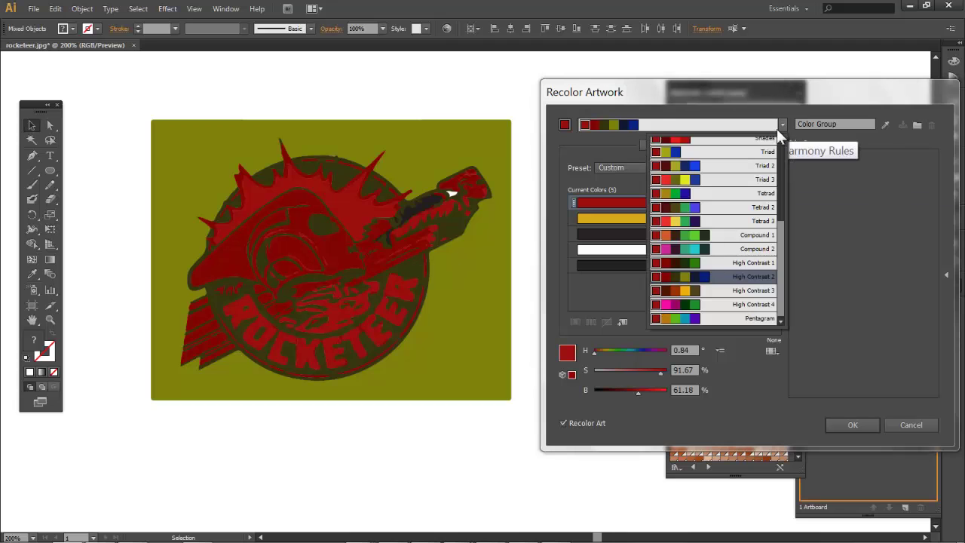
pyautogui.click(731, 296)
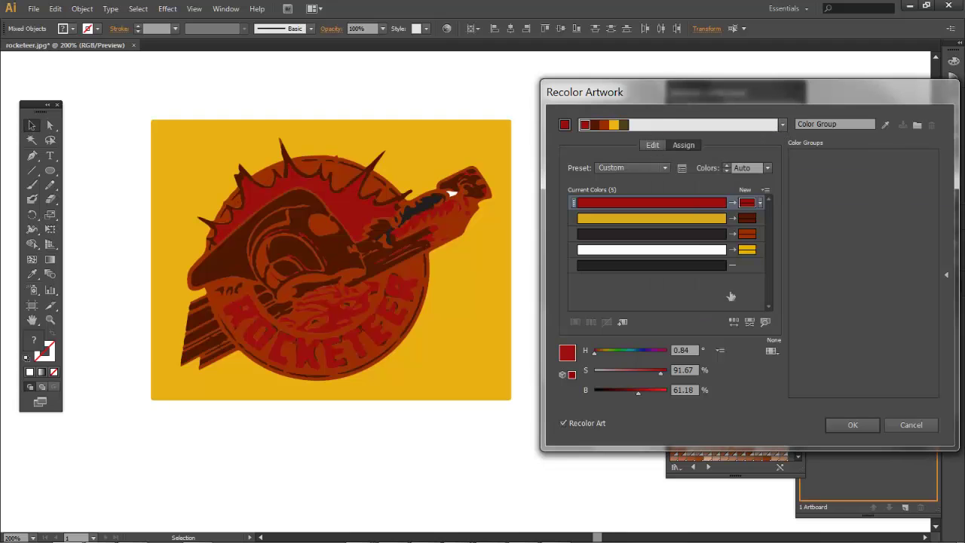
# Apply the Triad 2 harmony rule and set the background's new color to white with 0% saturation and 100% brightness.
pyautogui.click(783, 124)
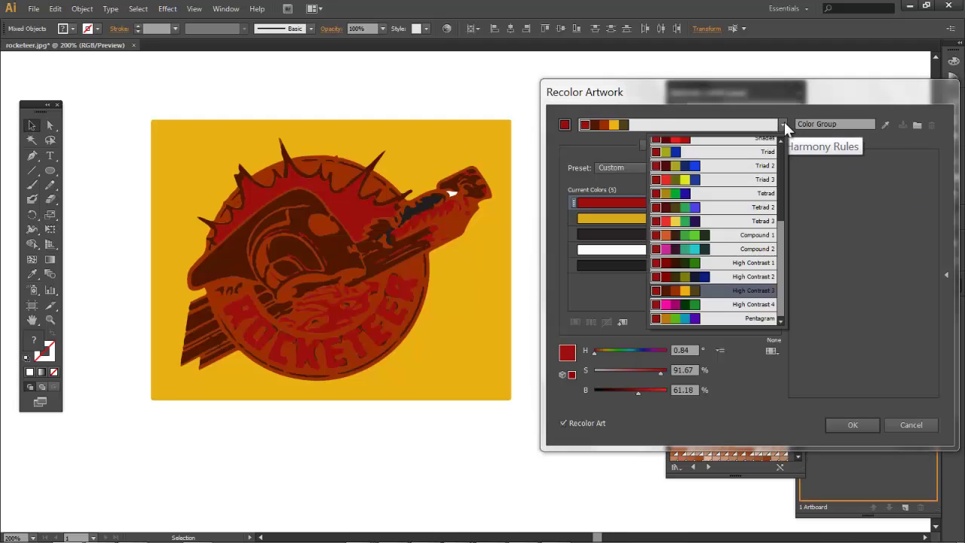
pyautogui.click(712, 318)
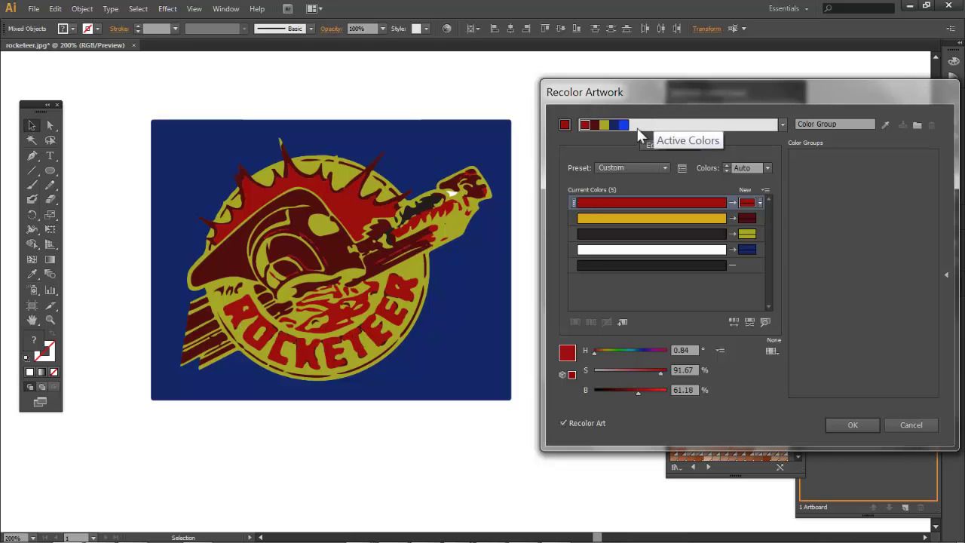
pyautogui.click(746, 251)
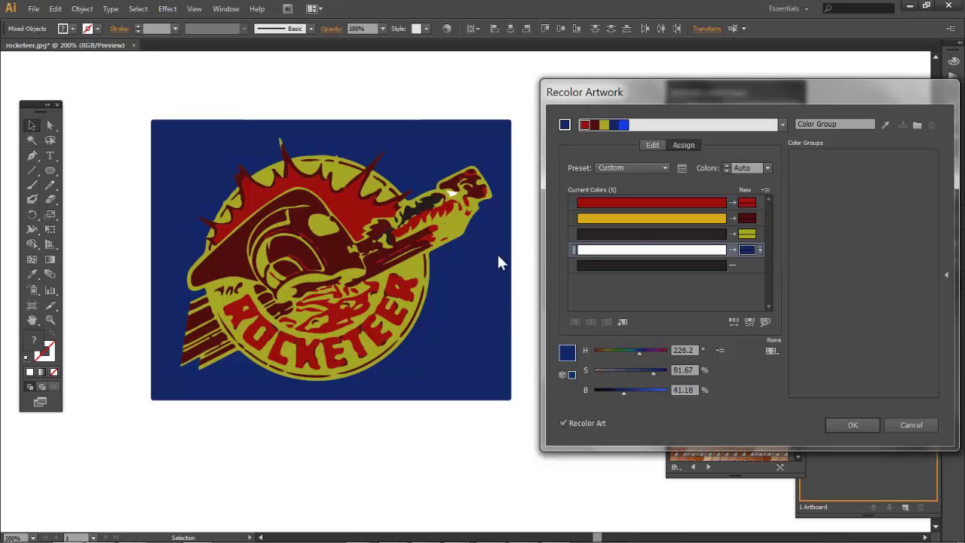
pyautogui.moveTo(640, 349); pyautogui.dragTo(676, 398)
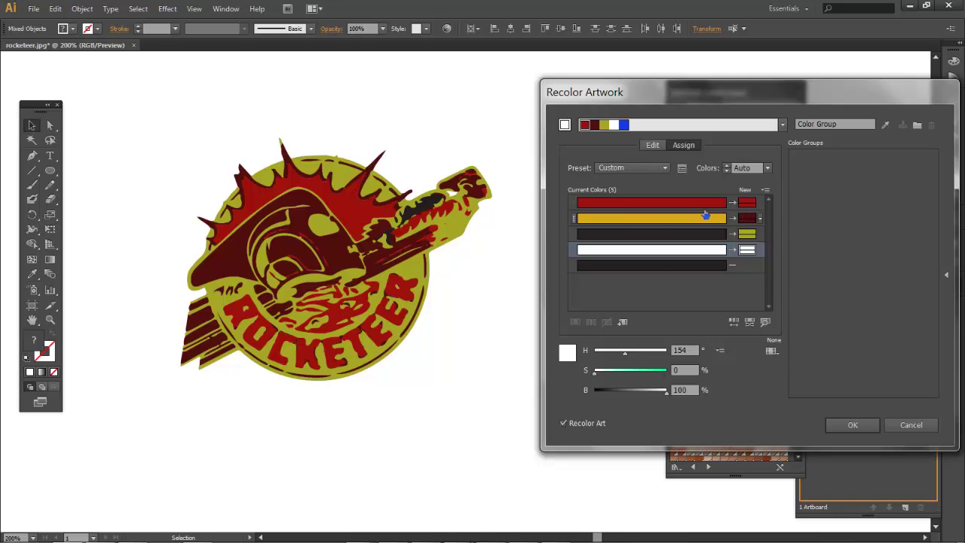
# Set the new color replacing the golden yellow to black with 0% brightness, and accept the recoloring.
pyautogui.click(745, 218)
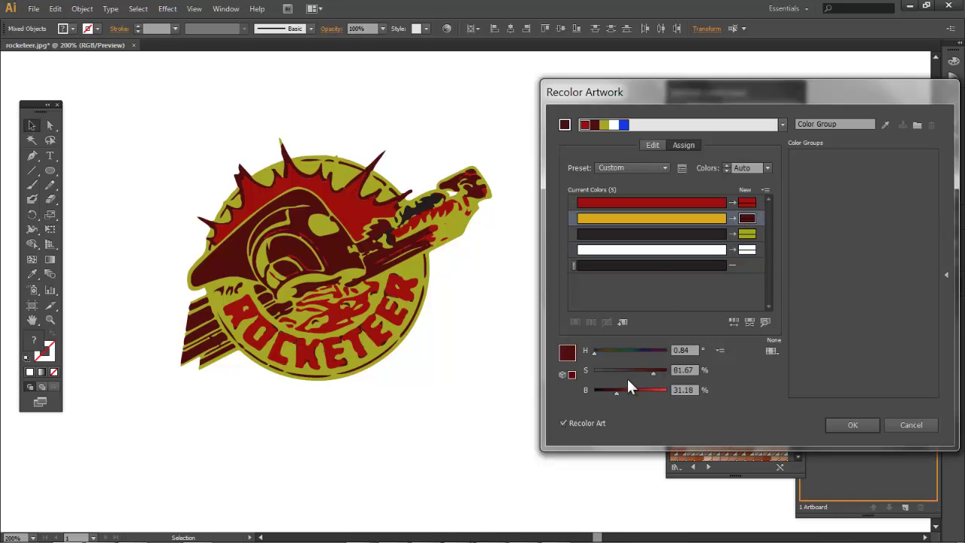
pyautogui.moveTo(615, 394); pyautogui.dragTo(579, 392)
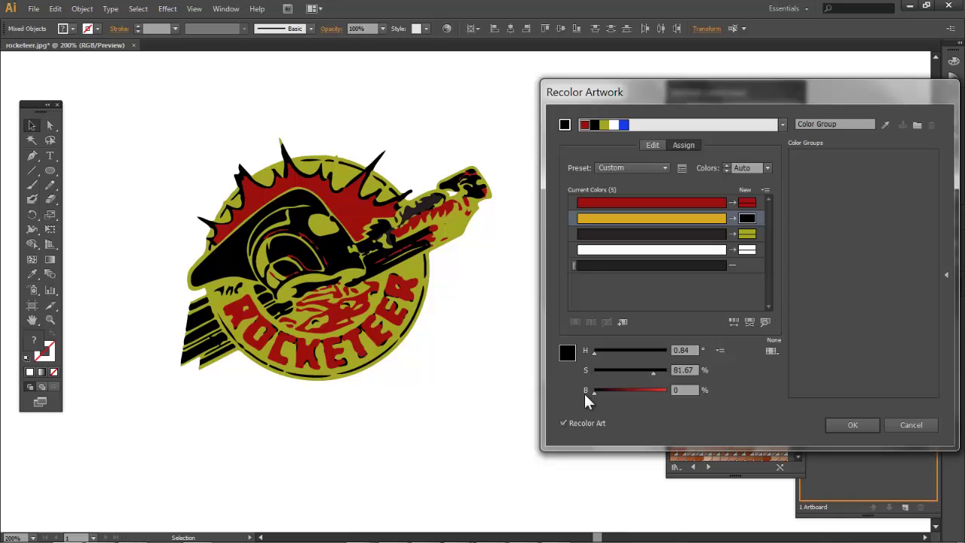
pyautogui.moveTo(585, 390); pyautogui.dragTo(545, 395)
pyautogui.click(864, 420)
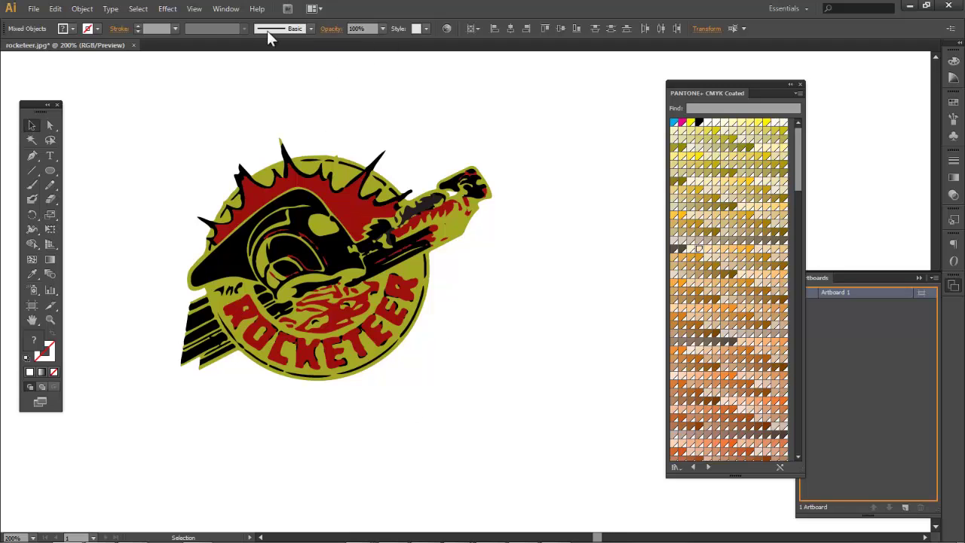
# Show the selection edges again and deselect the recolored artwork.
pyautogui.click(193, 10)
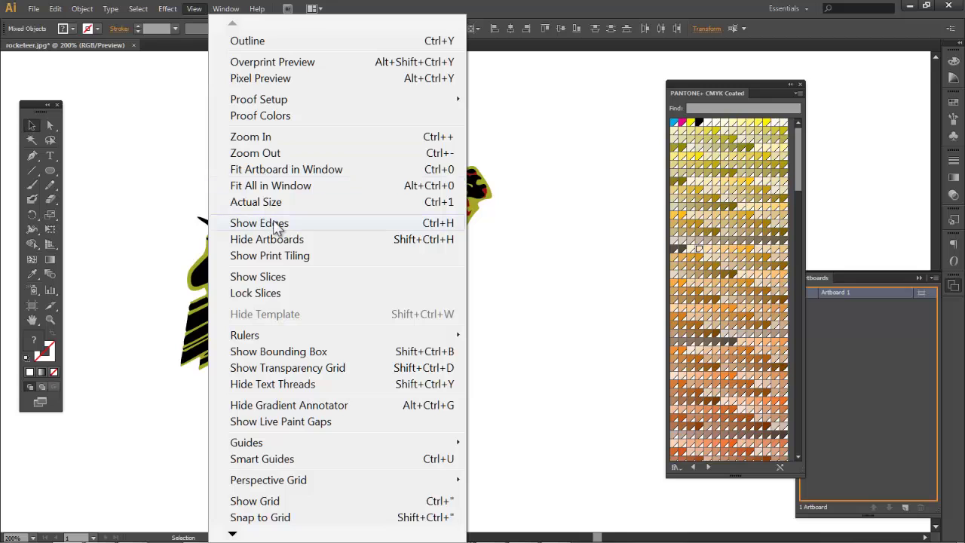
pyautogui.click(266, 229)
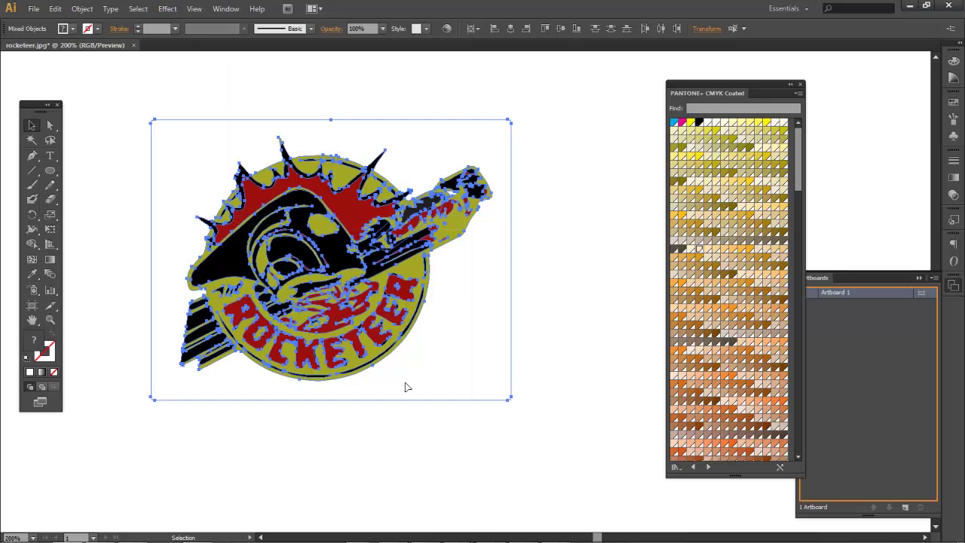
pyautogui.click(448, 451)
pyautogui.hotkey('ctrl', '=')
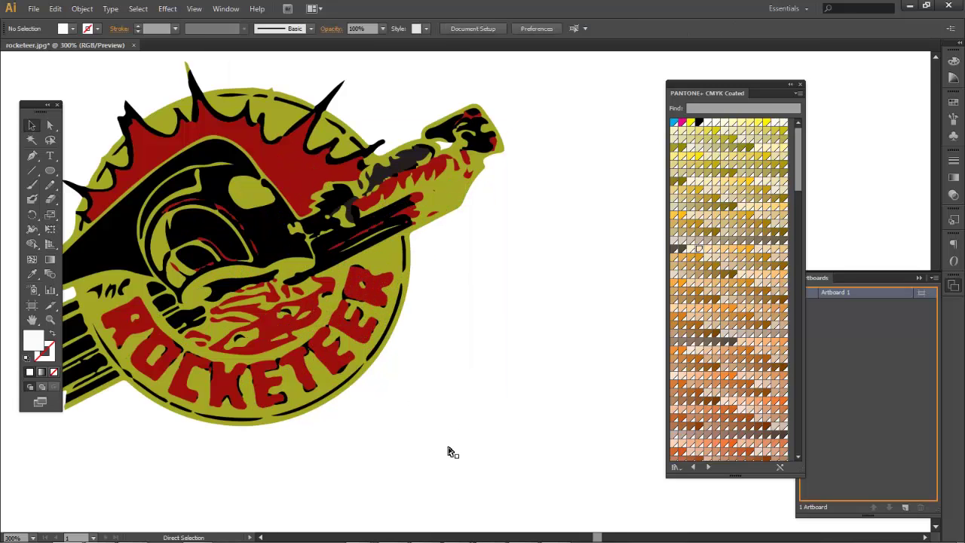
pyautogui.moveTo(377, 444); pyautogui.dragTo(500, 452)
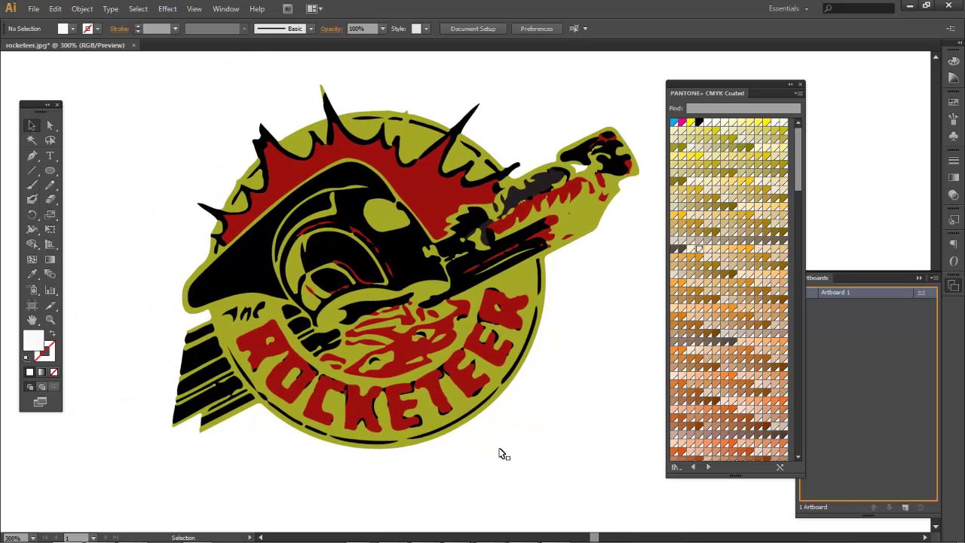
# Isolate the traced group, select the red burst shape behind the helmet, and extend the selection to all objects with the same fill color.
pyautogui.click(434, 205)
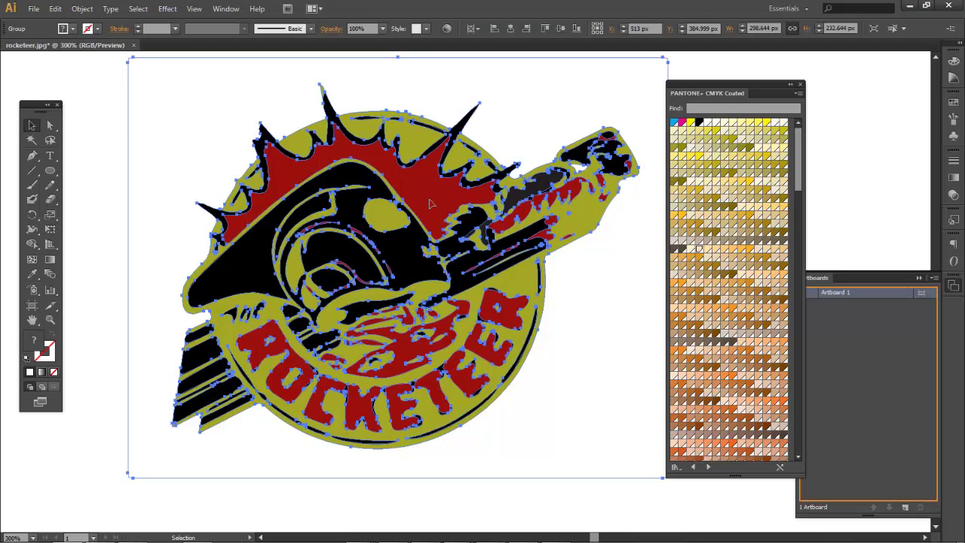
pyautogui.doubleClick(430, 203)
pyautogui.click(430, 204)
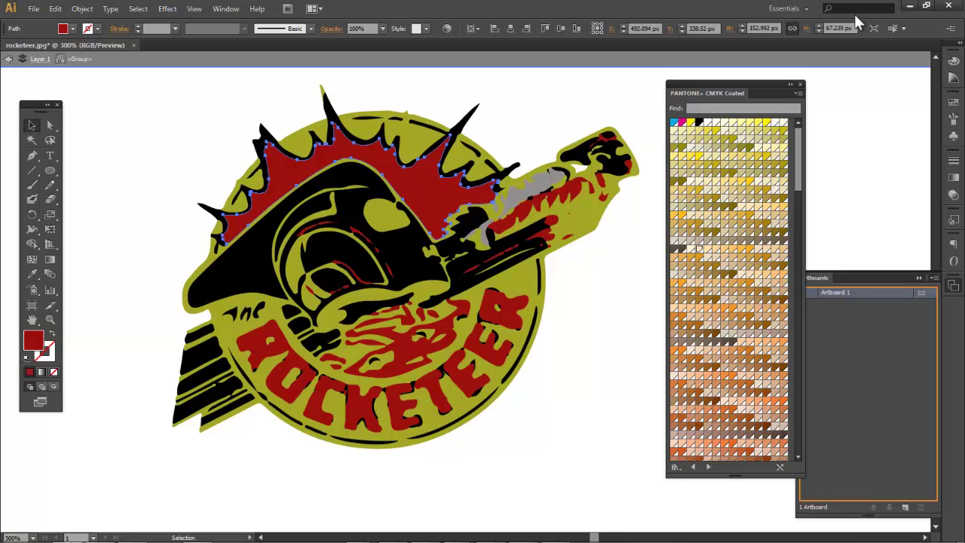
pyautogui.click(903, 29)
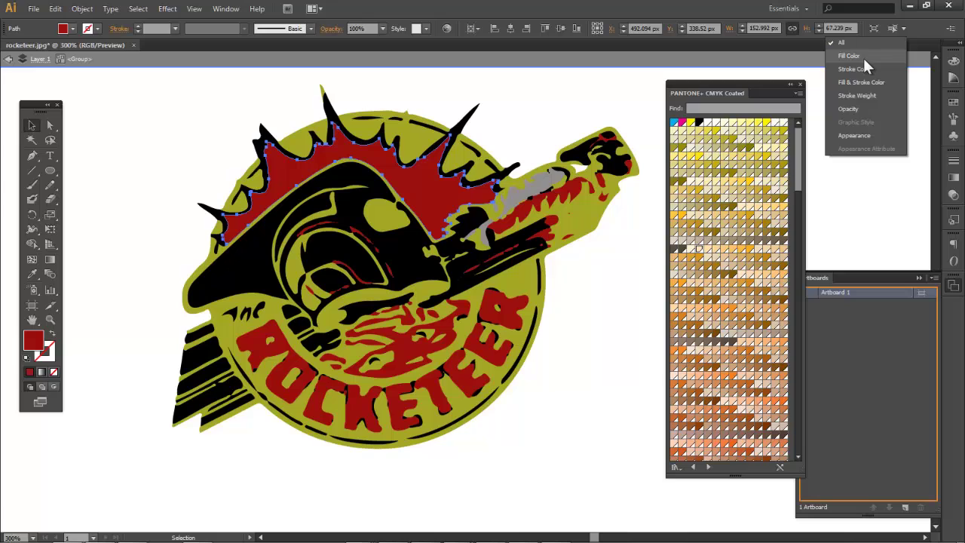
pyautogui.click(863, 57)
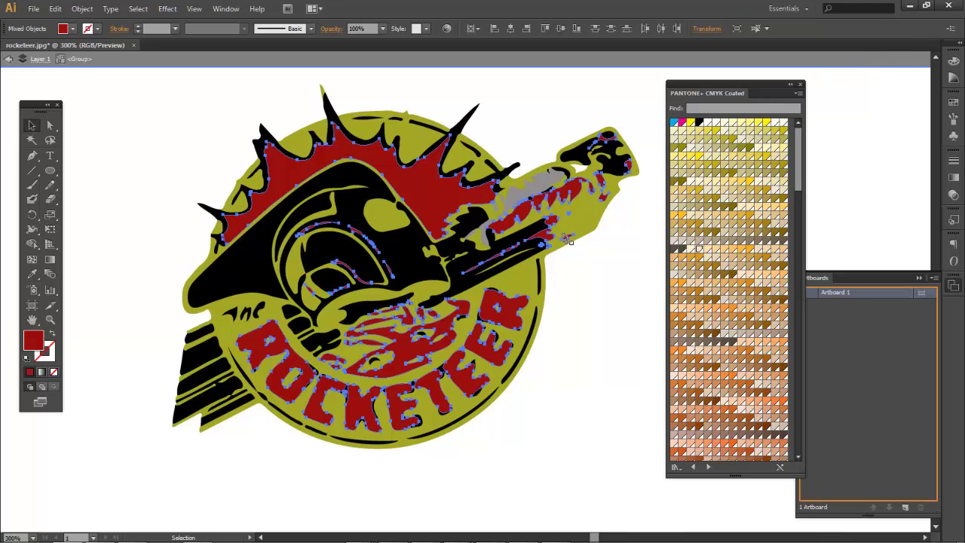
# Try a different similar-objects selection filled with PANTONE P 14-15 C, and undo it to restore the red shapes' selection.
pyautogui.click(767, 30)
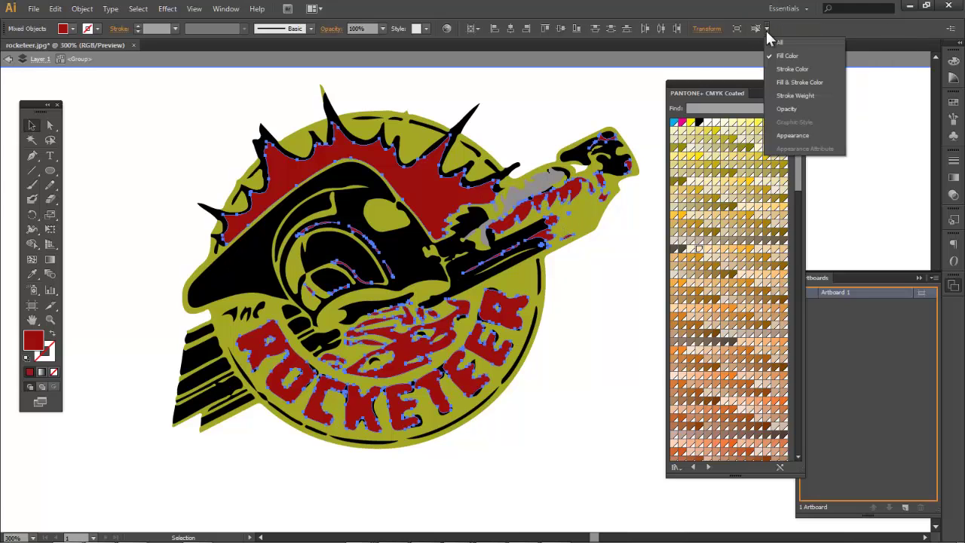
pyautogui.click(810, 80)
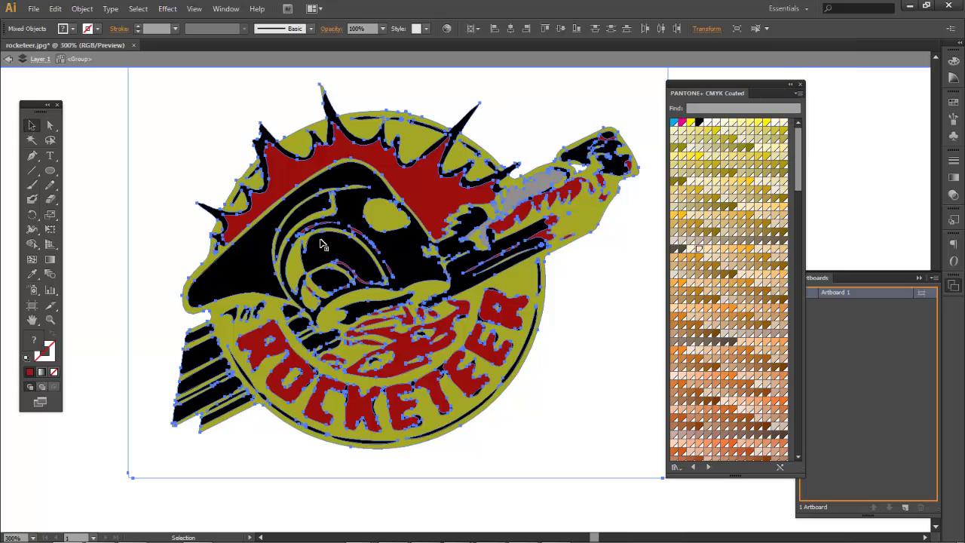
pyautogui.click(691, 260)
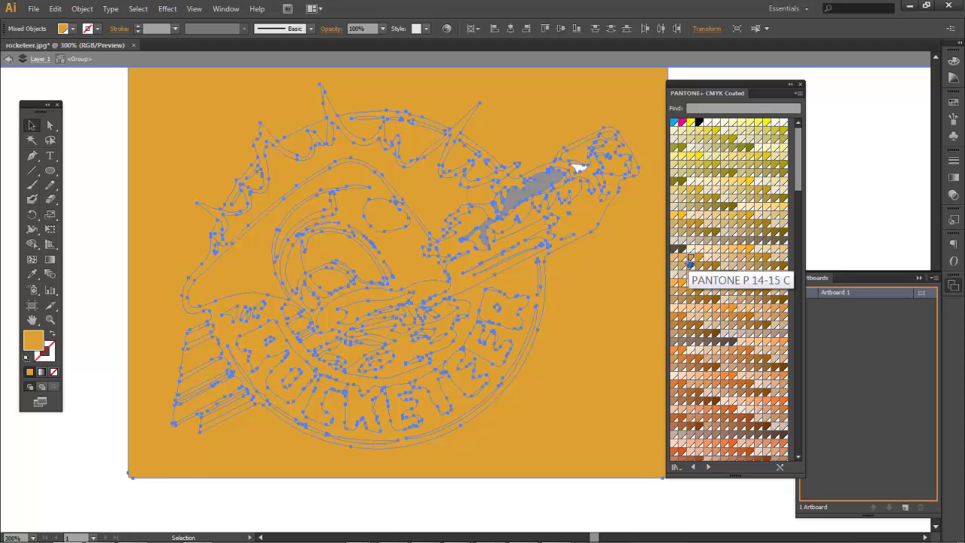
pyautogui.hotkey('ctrl', 'z')
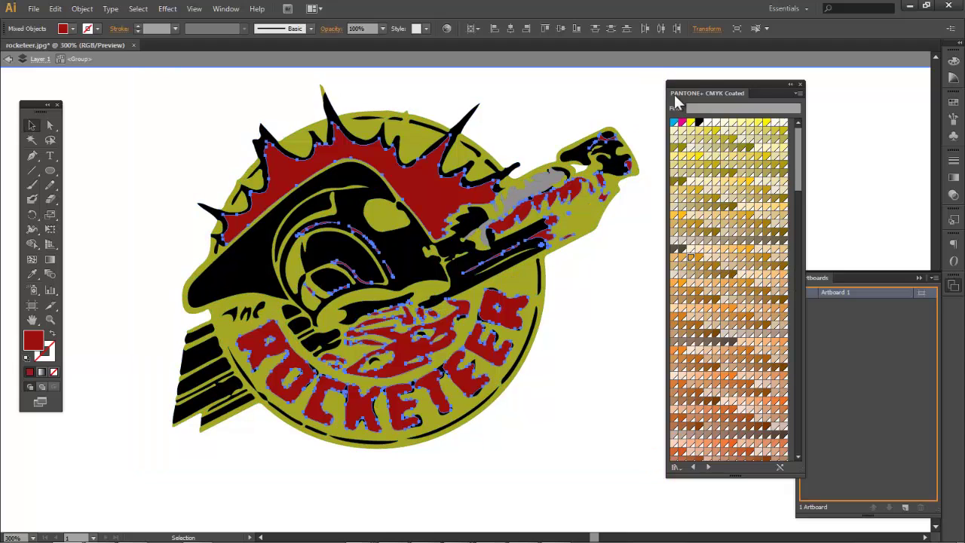
# Try orange, tan and lavender PANTONE+ CMYK Coated swatches on the selected red shapes and settle on a teal green fill.
pyautogui.click(954, 137)
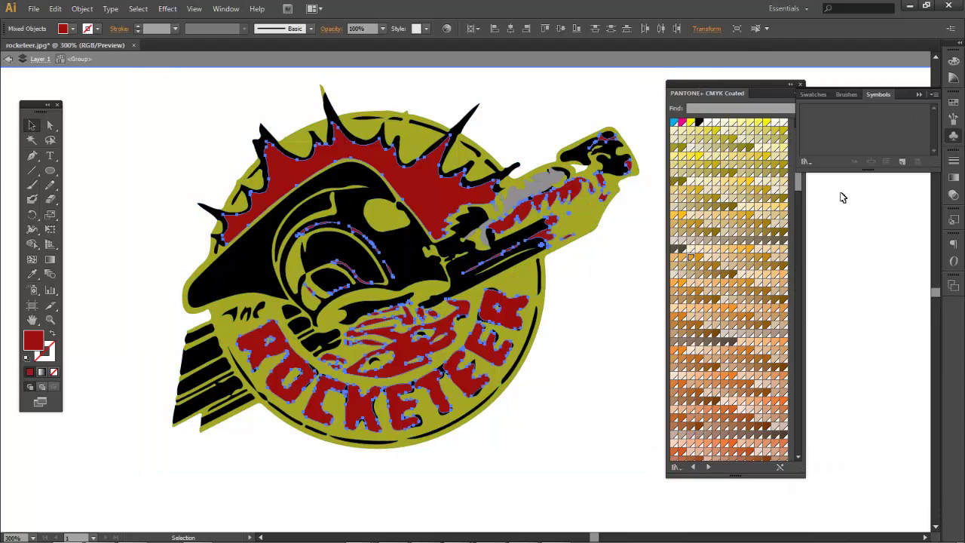
pyautogui.click(752, 172)
pyautogui.click(732, 253)
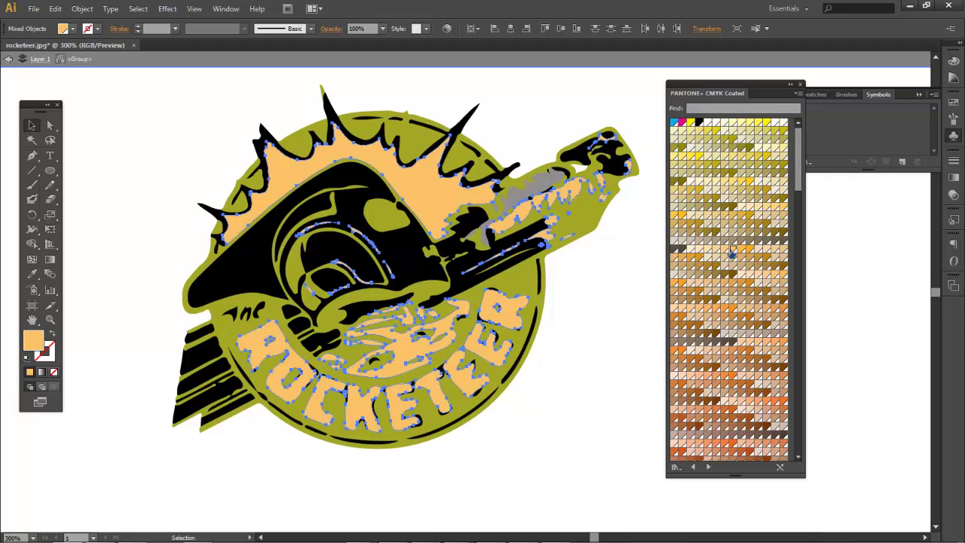
pyautogui.click(749, 309)
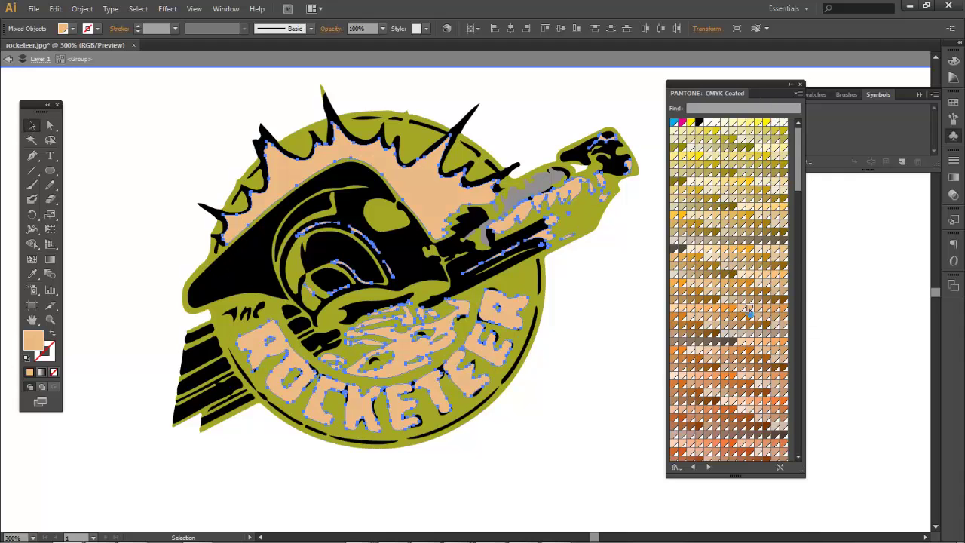
pyautogui.click(735, 398)
pyautogui.scroll(-10, 736, 398)
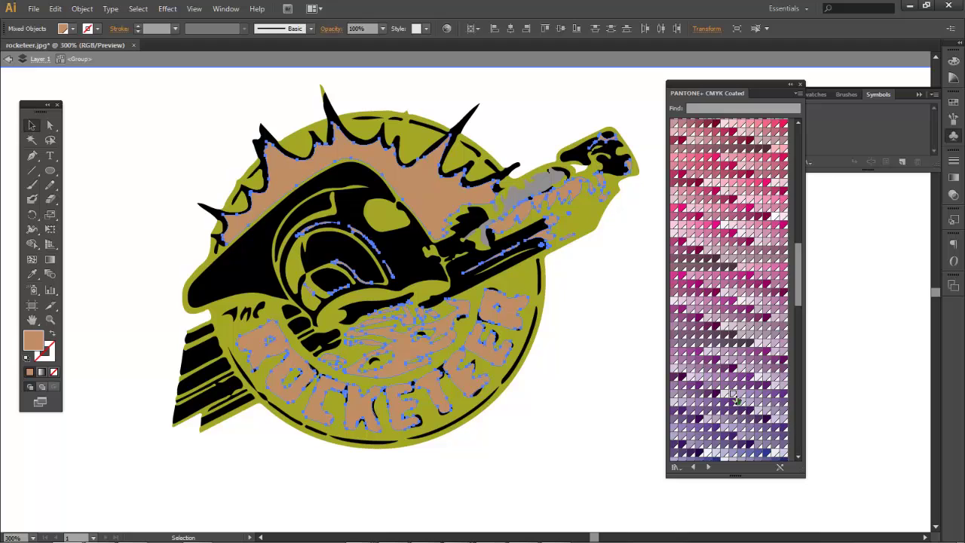
pyautogui.click(736, 398)
pyautogui.scroll(-10, 736, 398)
pyautogui.click(736, 399)
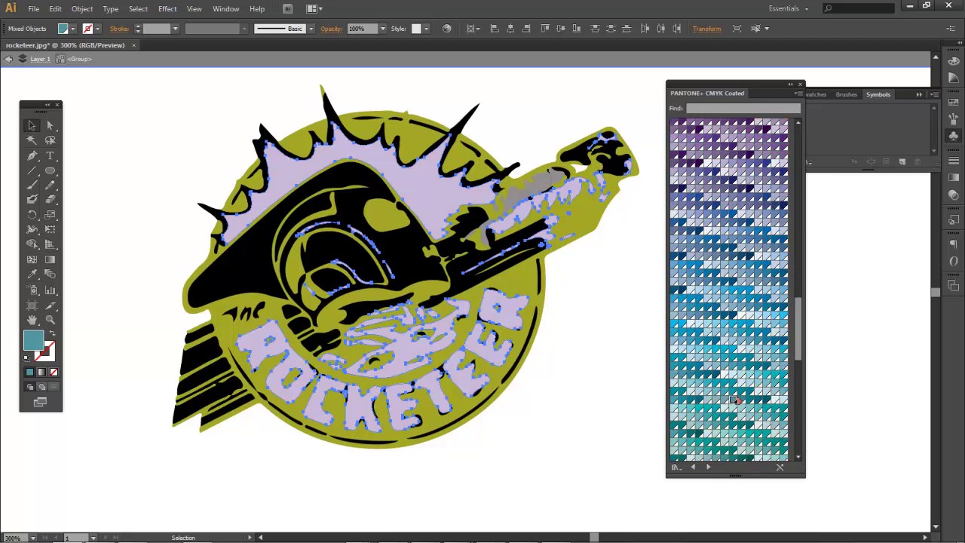
pyautogui.scroll(-4, 736, 399)
pyautogui.click(733, 393)
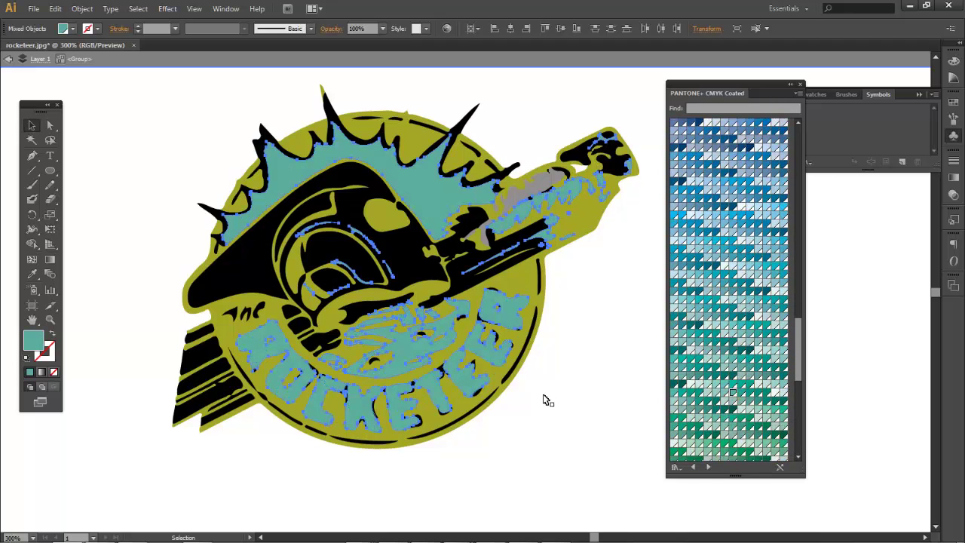
# Deselect the recolored shapes and select only the teal sleeve shape on the flying figure's outstretched arm.
pyautogui.click(564, 429)
pyautogui.click(505, 230)
pyautogui.click(507, 230)
pyautogui.click(697, 177)
pyautogui.click(567, 201)
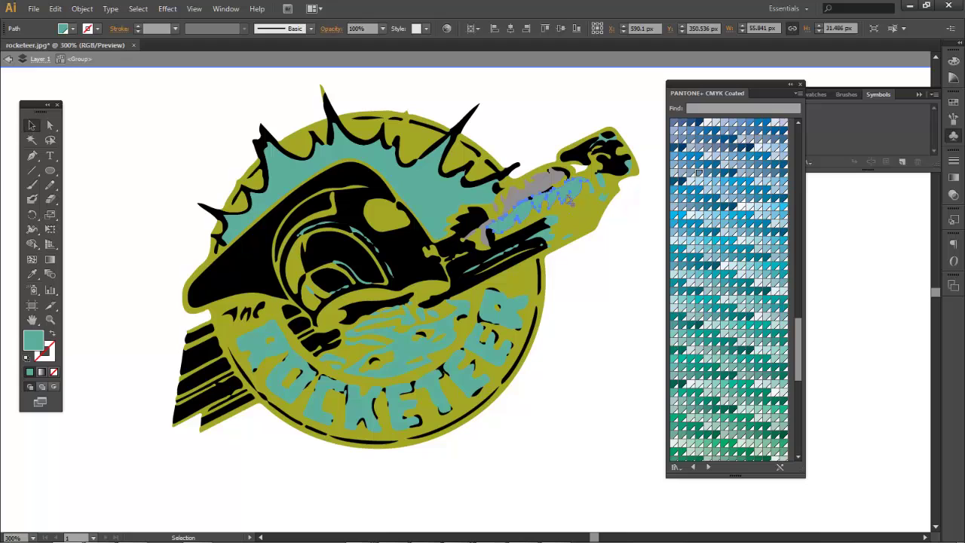